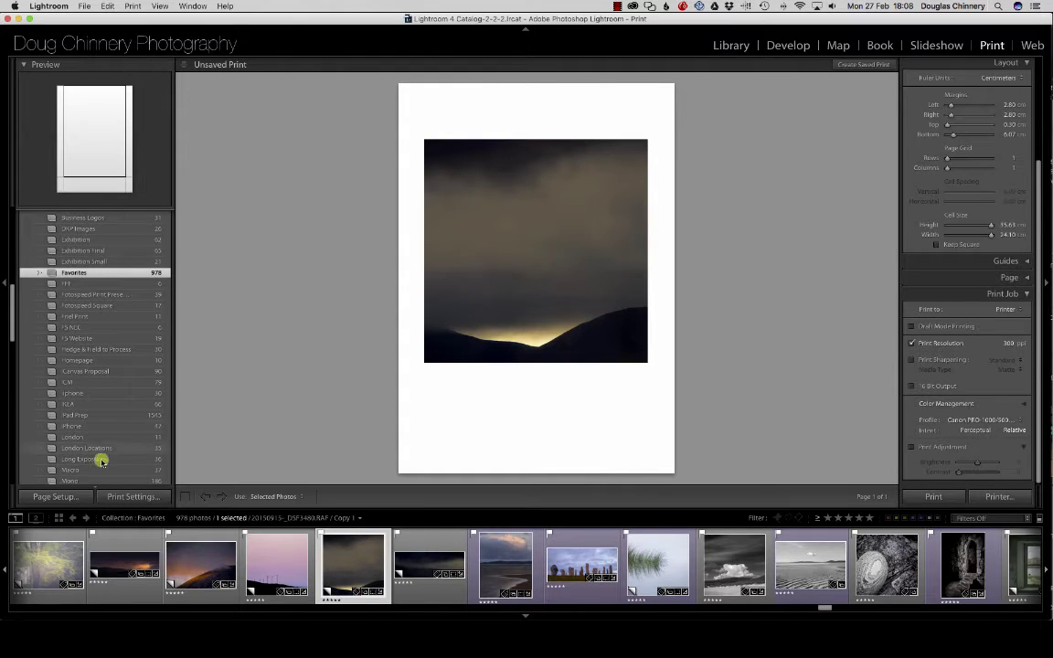
Open the page setup and bring up the management of custom paper sizes
{"action": "left_click", "coordinate": [67, 498]}
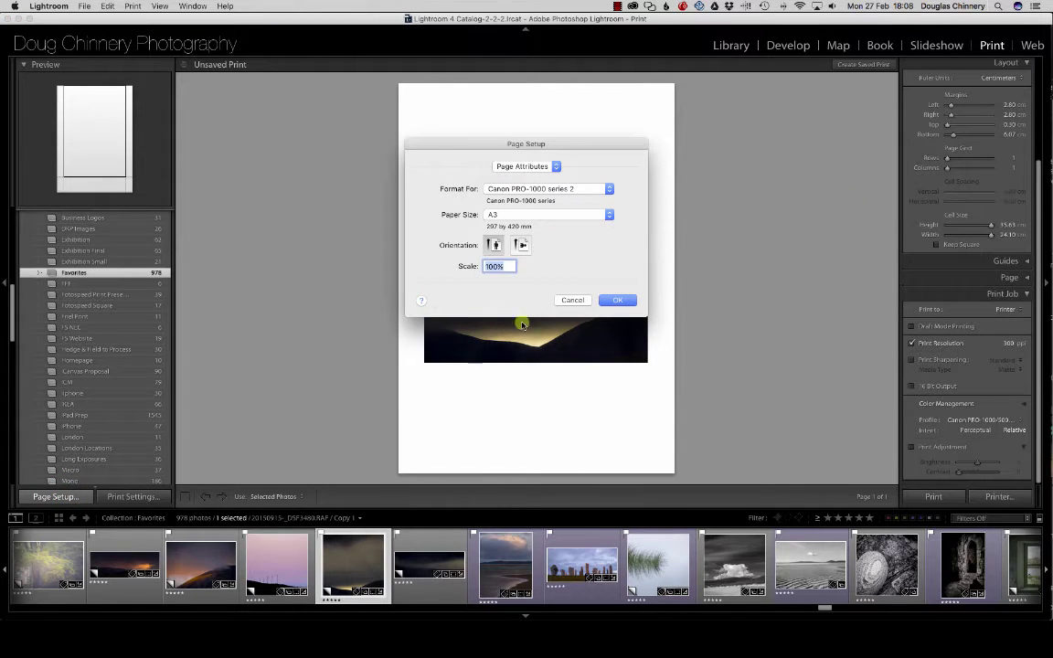
{"action": "left_click", "coordinate": [608, 215]}
{"action": "mouse_move", "coordinate": [554, 213]}
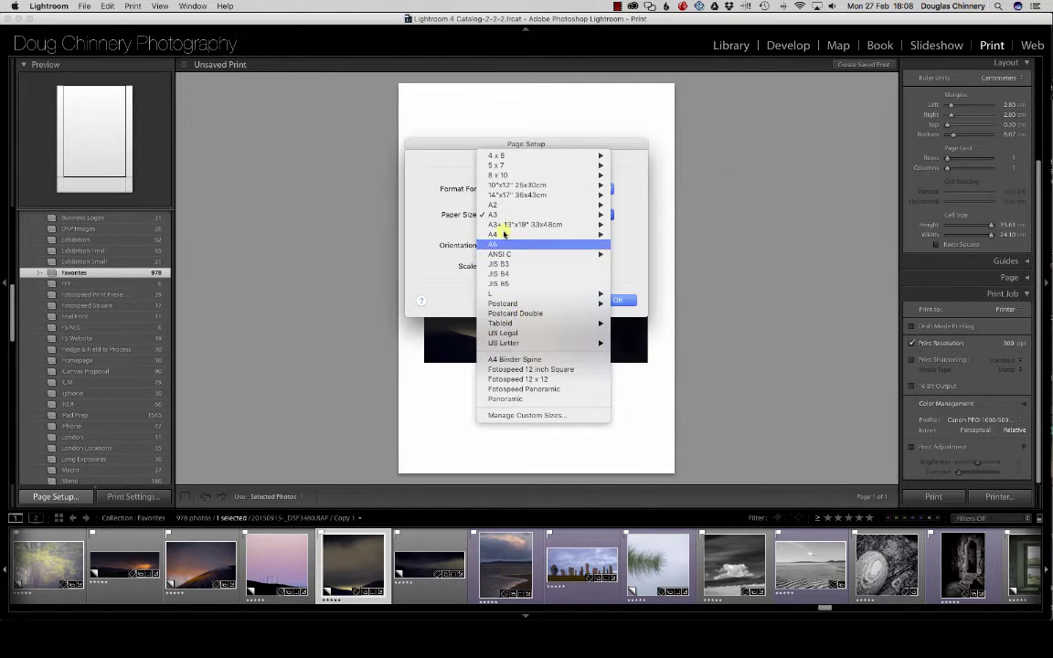
{"action": "mouse_move", "coordinate": [509, 158]}
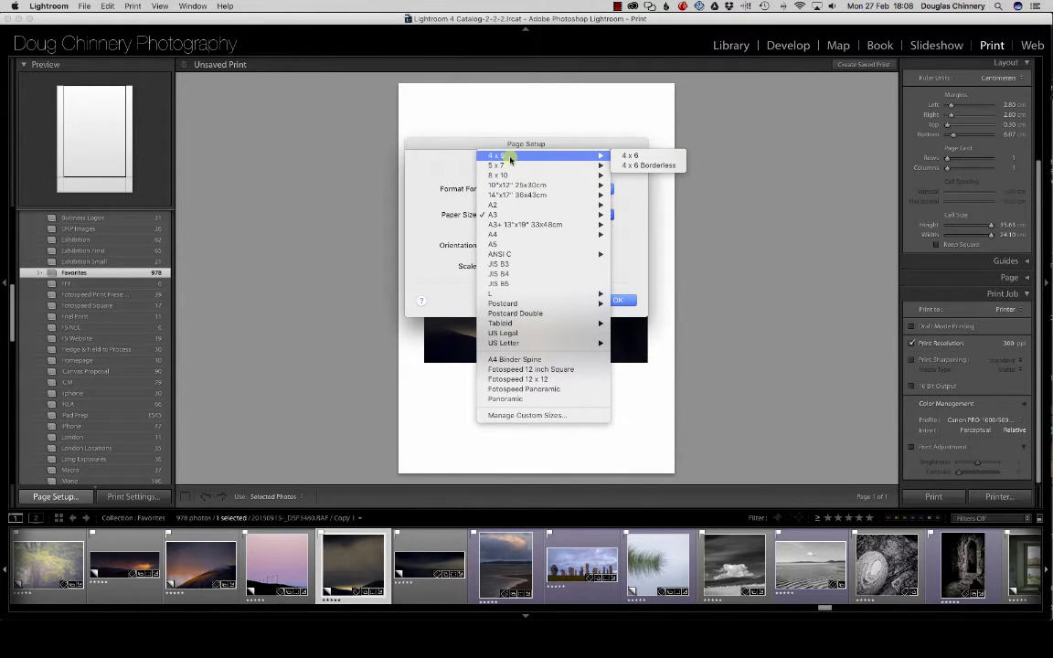
{"action": "mouse_move", "coordinate": [506, 215]}
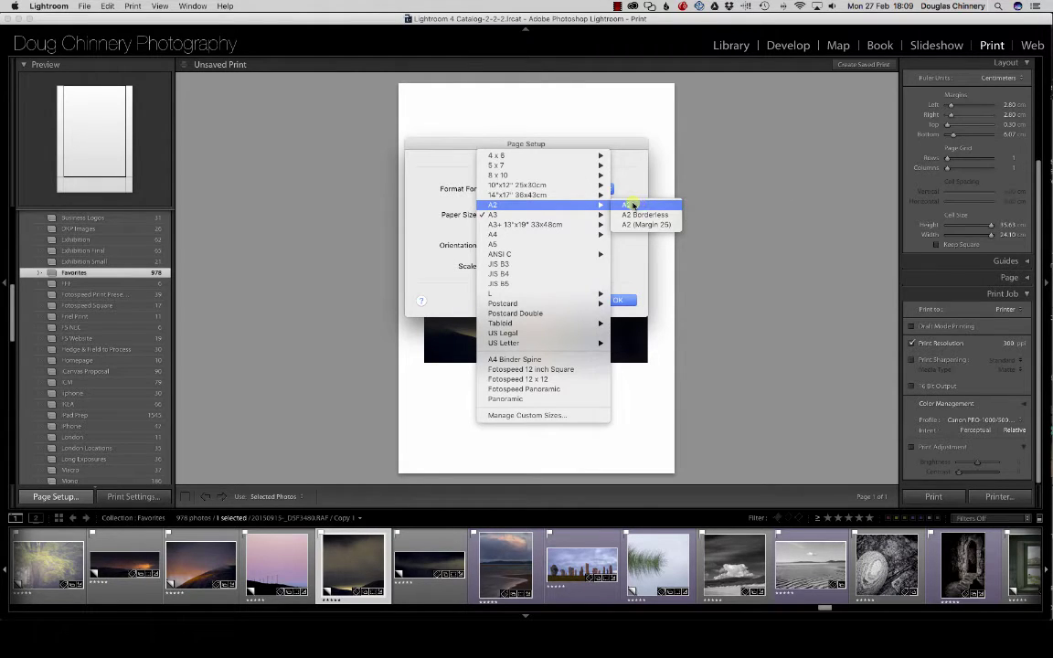
{"action": "left_click", "coordinate": [562, 416]}
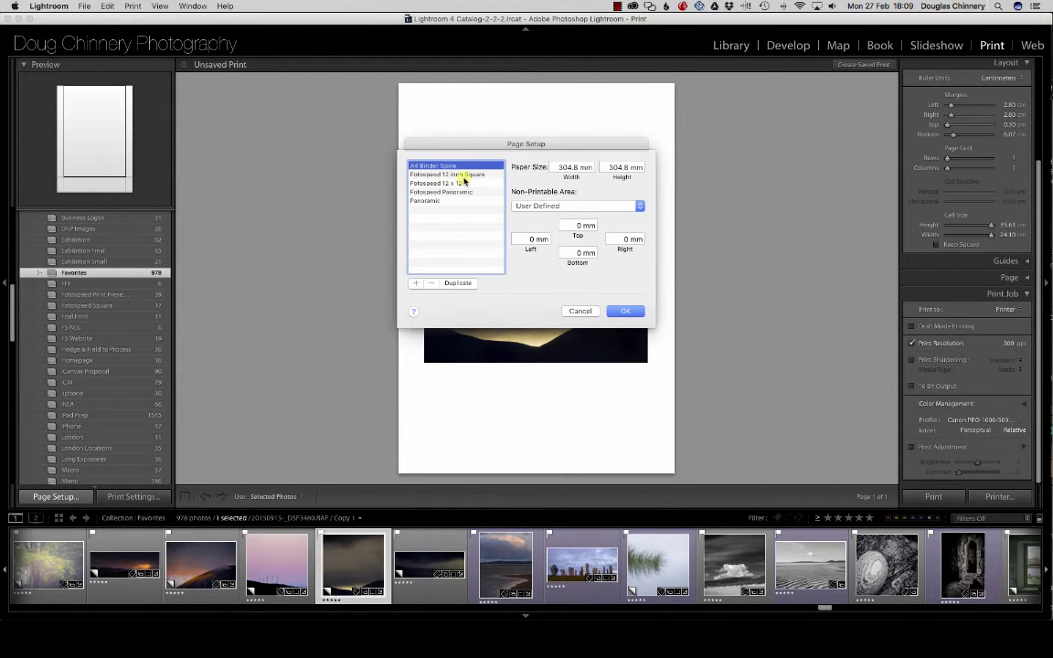
Delete the custom paper sizes Fotospeed 12 inch Square and Panoramic
{"action": "left_click", "coordinate": [469, 174]}
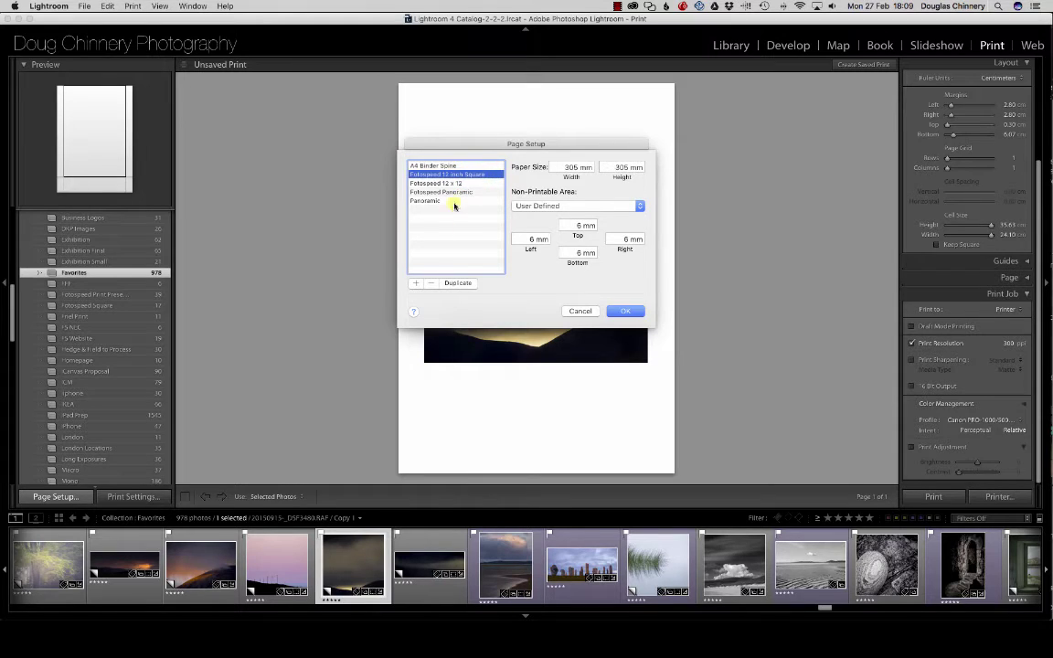
{"action": "left_click", "coordinate": [430, 283]}
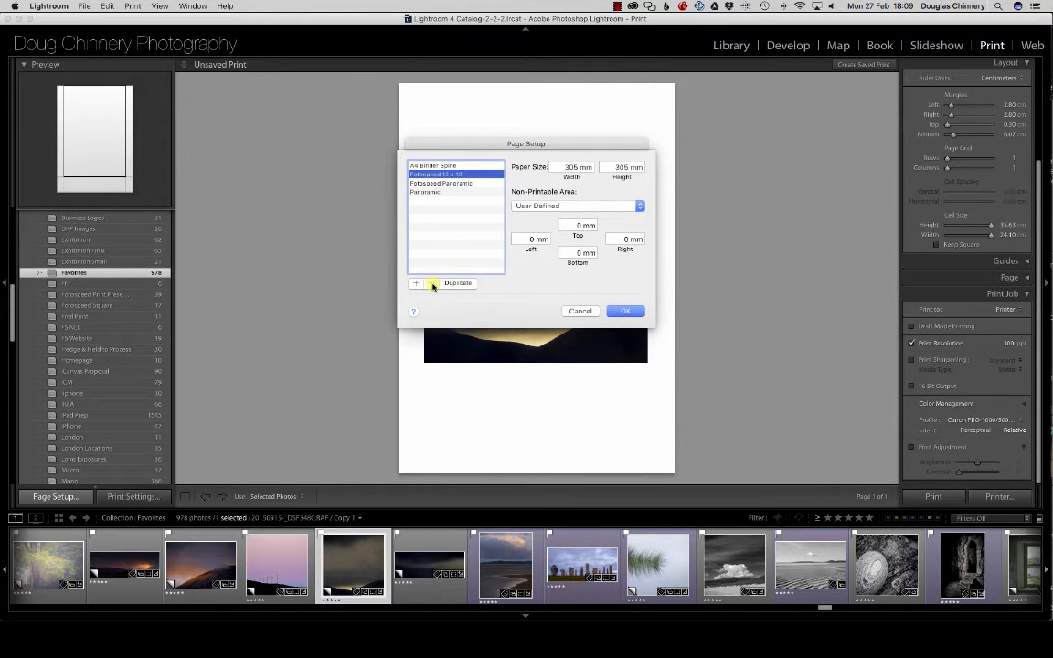
{"action": "left_click", "coordinate": [426, 192]}
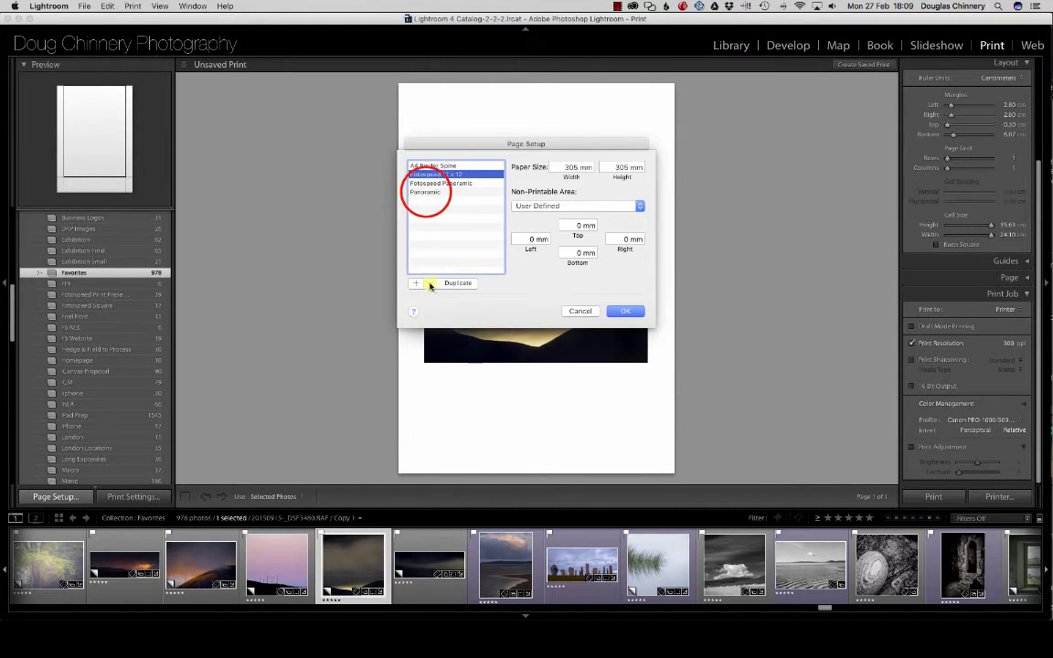
{"action": "left_click", "coordinate": [431, 183]}
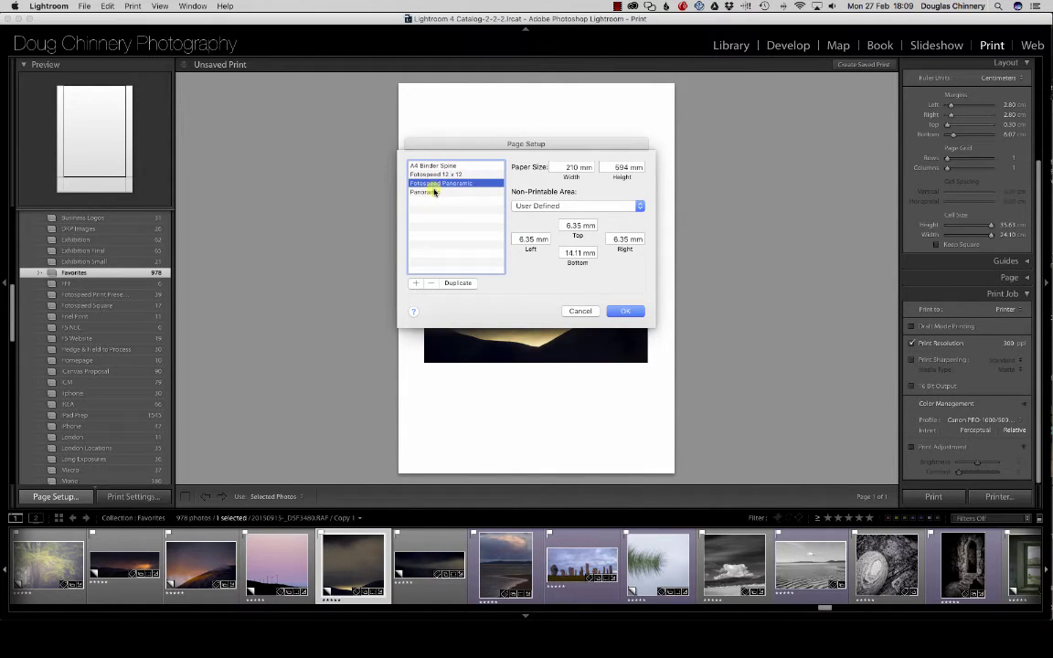
{"action": "left_click", "coordinate": [434, 193]}
{"action": "left_click", "coordinate": [431, 283]}
Add a new custom paper size and name it 12 x 12
{"action": "left_click", "coordinate": [413, 284]}
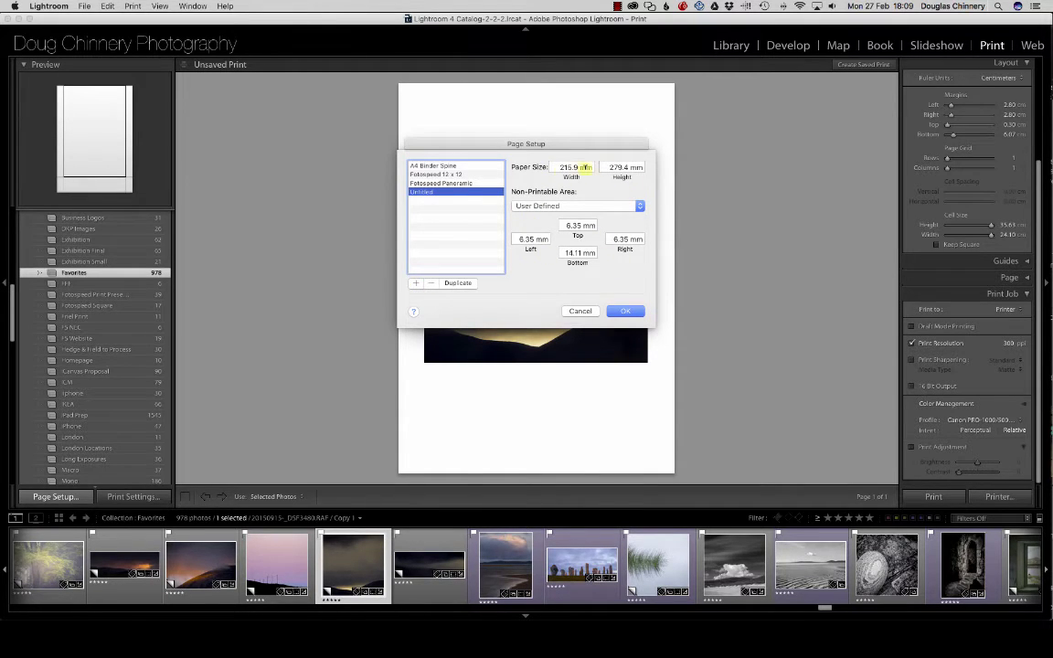
{"action": "double_click", "coordinate": [420, 192]}
{"action": "left_click", "coordinate": [422, 194]}
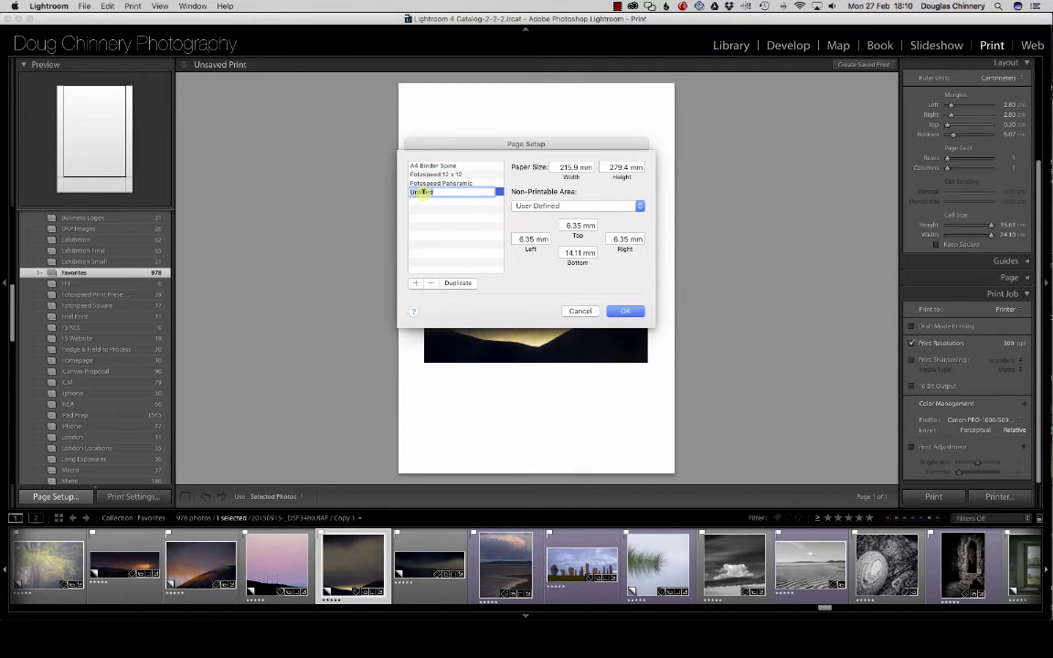
{"action": "type", "text": "12 x 12"}
{"action": "key", "text": "Return"}
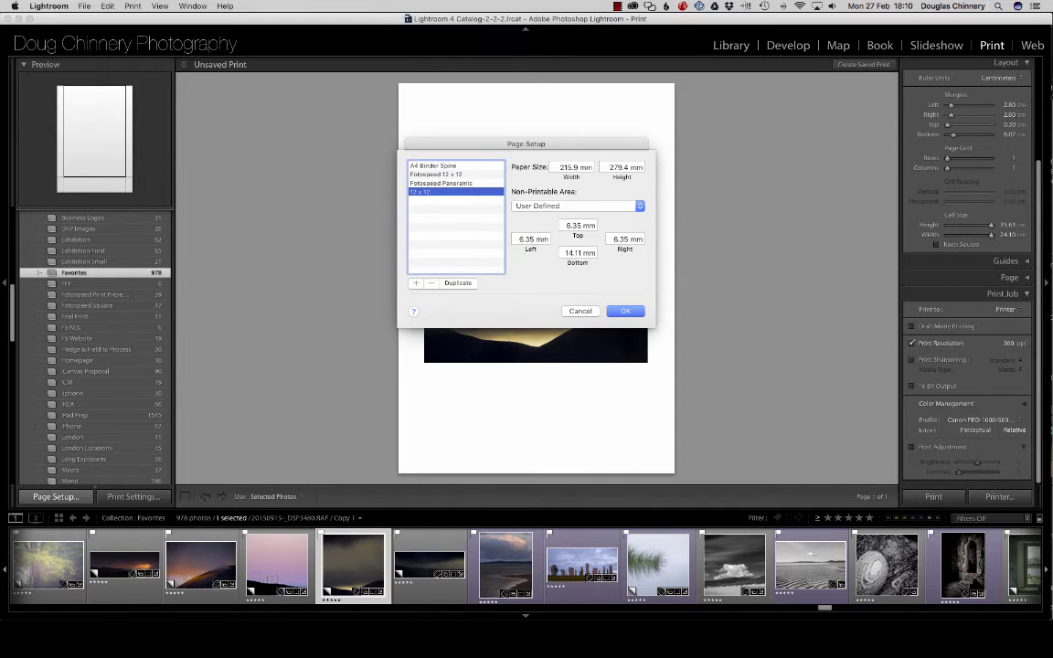
Set the 12 x 12 paper size to 305 mm wide and 305 mm high
{"action": "left_click", "coordinate": [563, 166]}
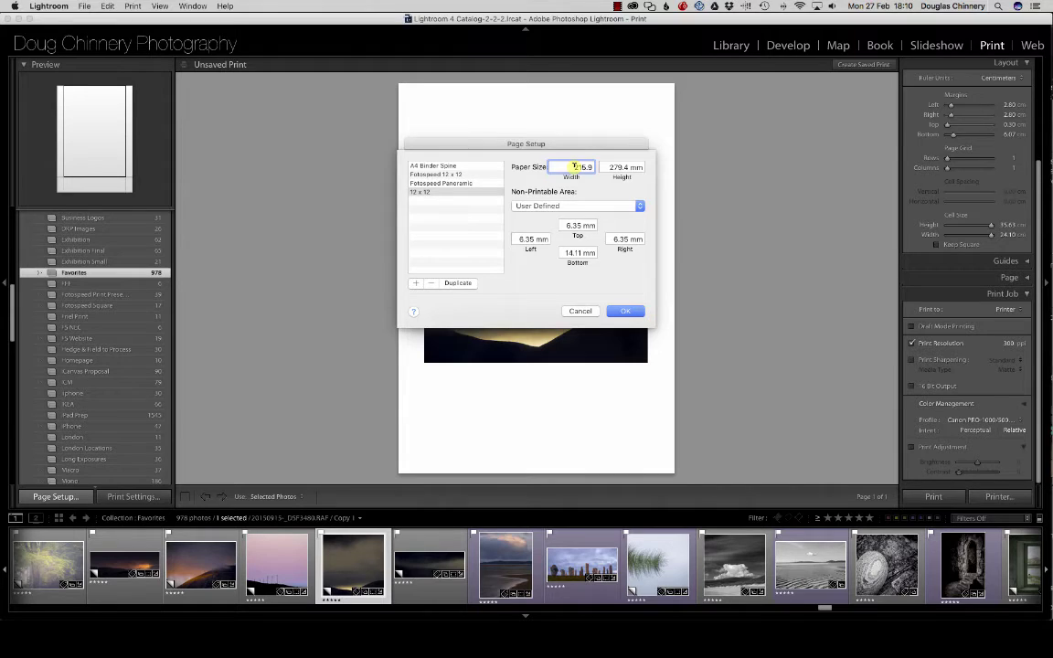
{"action": "left_click_drag", "start_coordinate": [574, 166], "coordinate": [600, 166]}
{"action": "type", "text": "305mm"}
{"action": "key", "text": "Tab"}
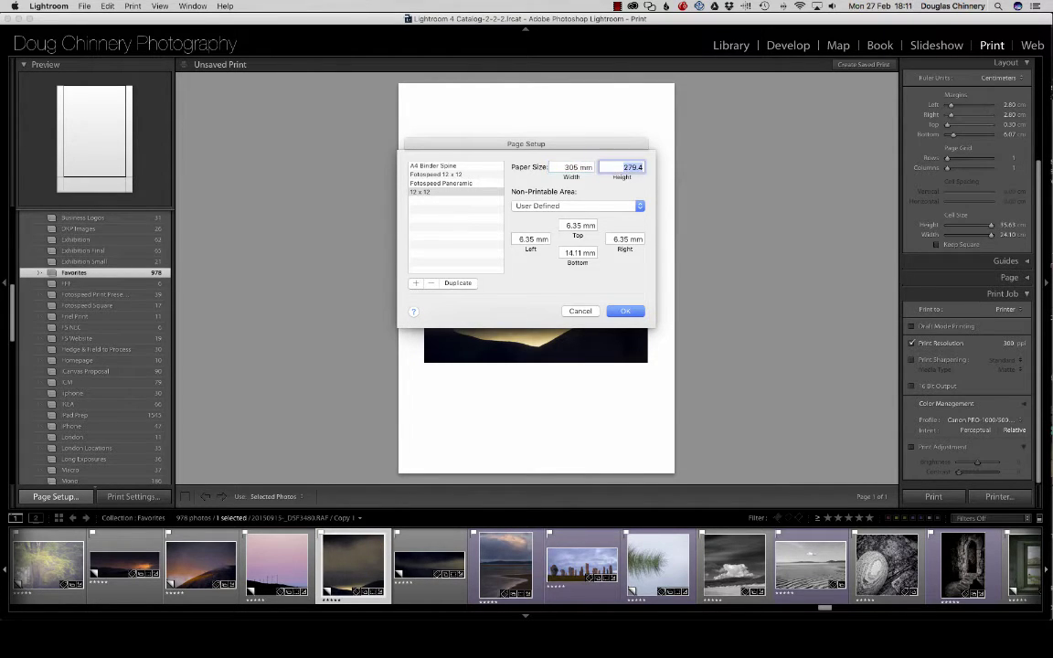
{"action": "type", "text": "305mm"}
Set the custom paper's non-printable area to 0 mm on all four sides
{"action": "left_click", "coordinate": [564, 224]}
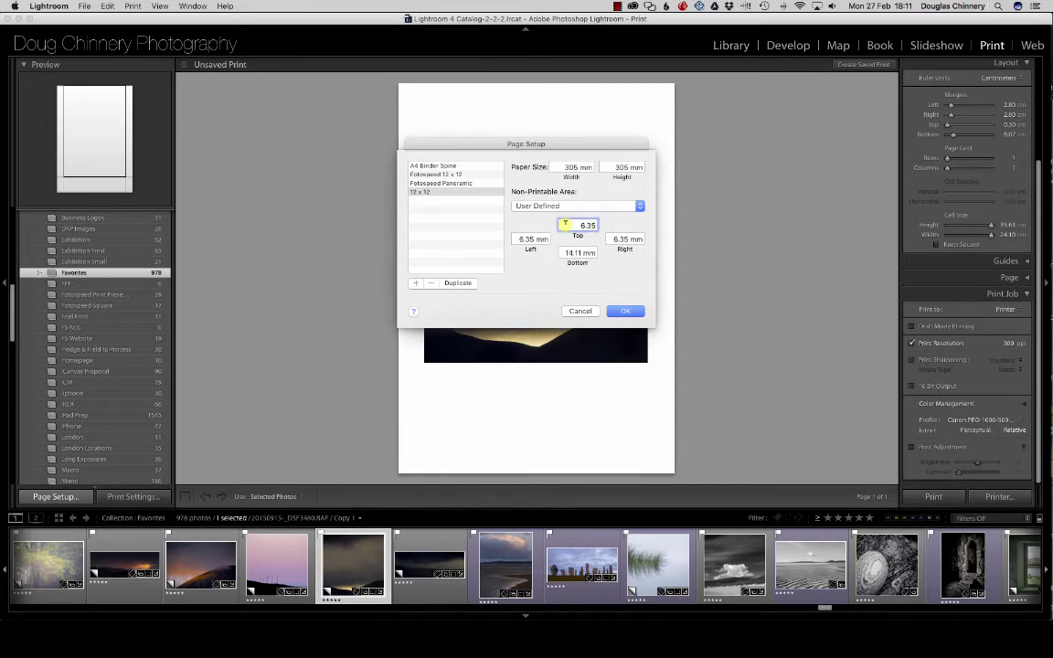
{"action": "type", "text": "0"}
{"action": "left_click", "coordinate": [517, 239]}
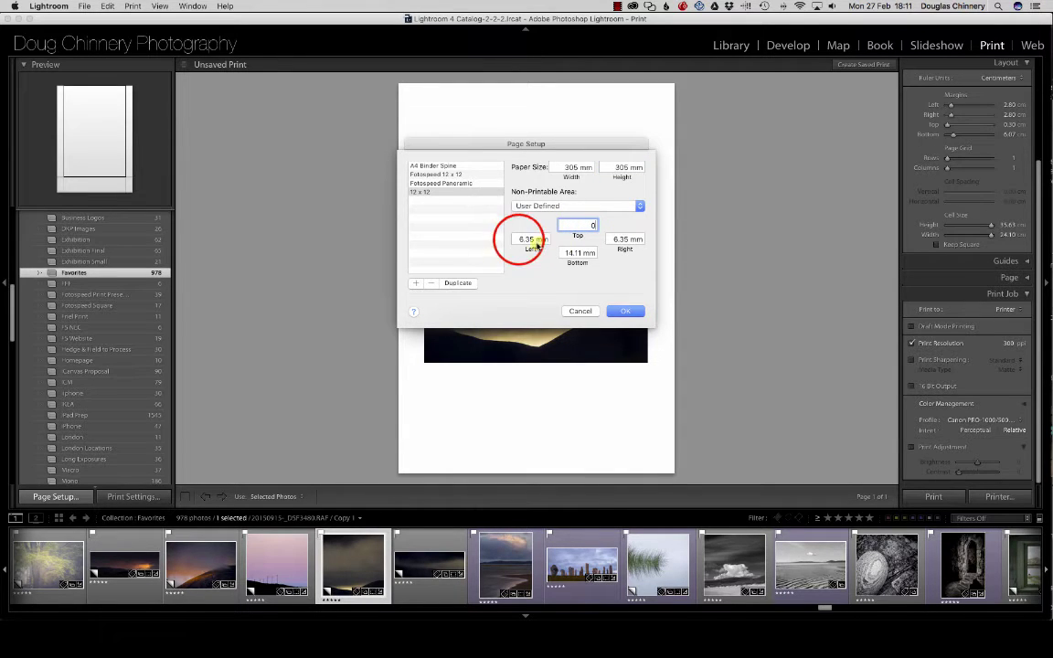
{"action": "type", "text": "0"}
{"action": "left_click", "coordinate": [616, 240]}
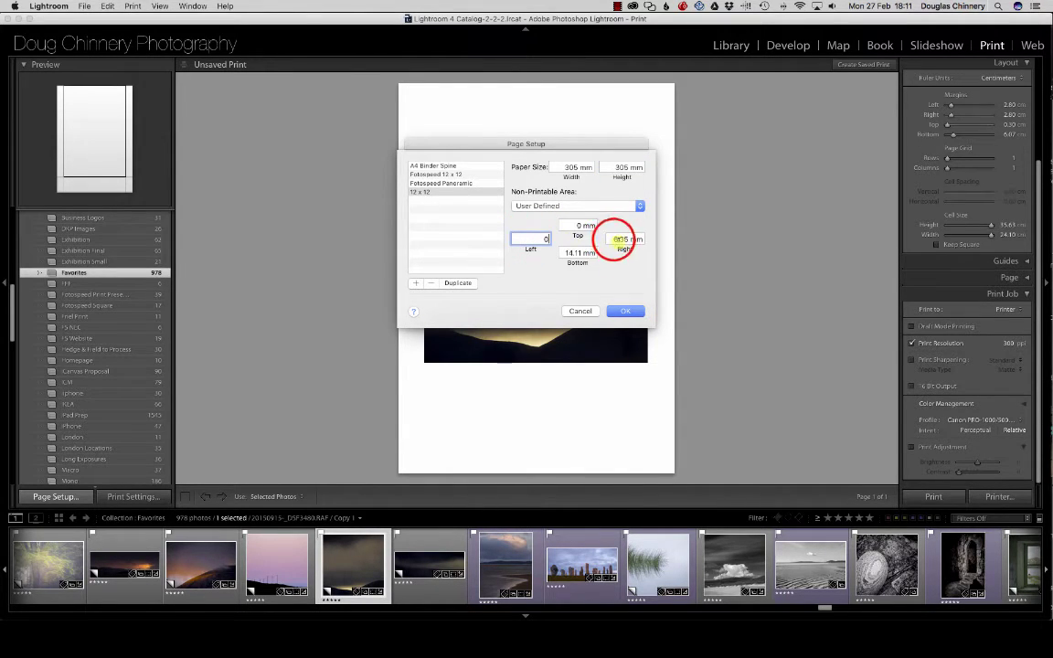
{"action": "type", "text": "0"}
{"action": "left_click", "coordinate": [570, 253]}
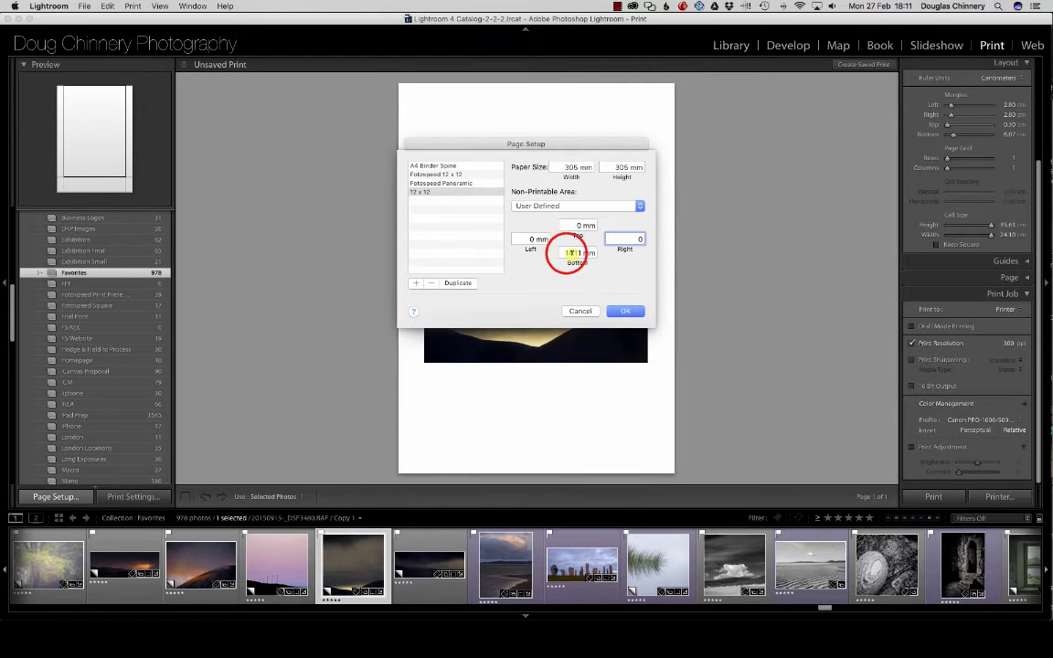
{"action": "type", "text": "0"}
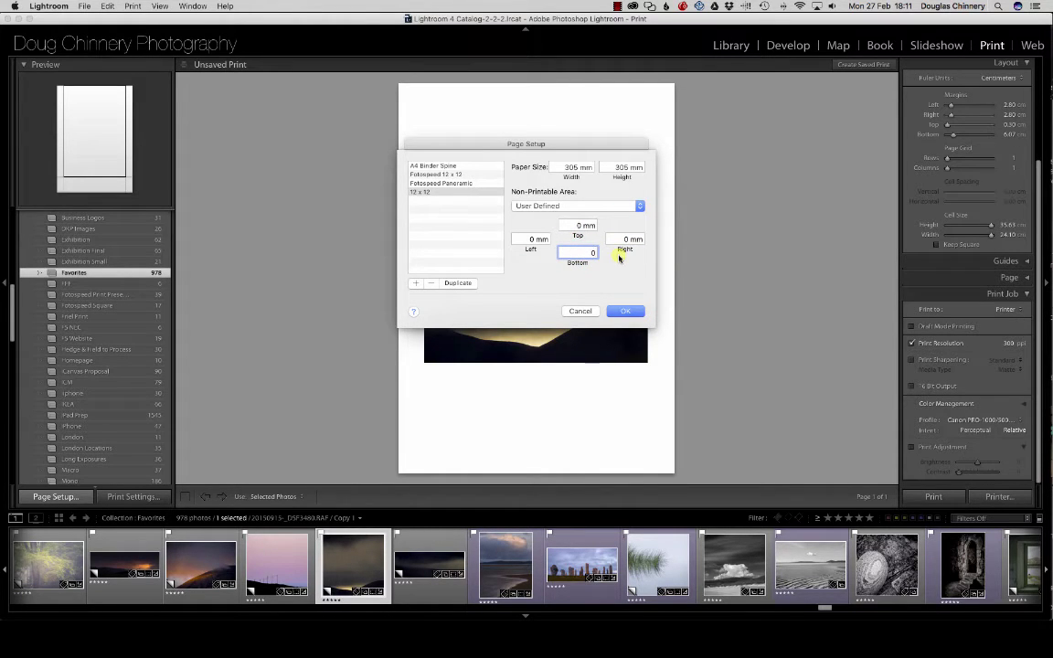
{"action": "key", "text": "Tab"}
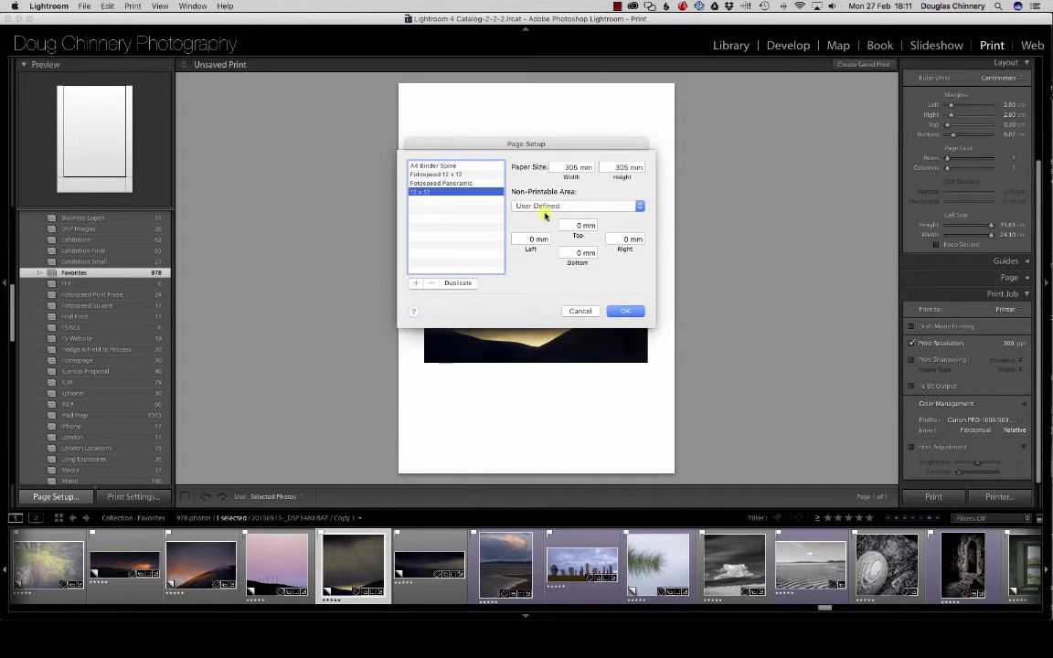
With the non-printable area as User Defined, enter 305 mm again for width and height and apply the 12 x 12 paper to the page
{"action": "left_click", "coordinate": [638, 207]}
{"action": "left_click", "coordinate": [548, 206]}
{"action": "left_click", "coordinate": [561, 168]}
{"action": "left_click_drag", "start_coordinate": [561, 168], "coordinate": [595, 169]}
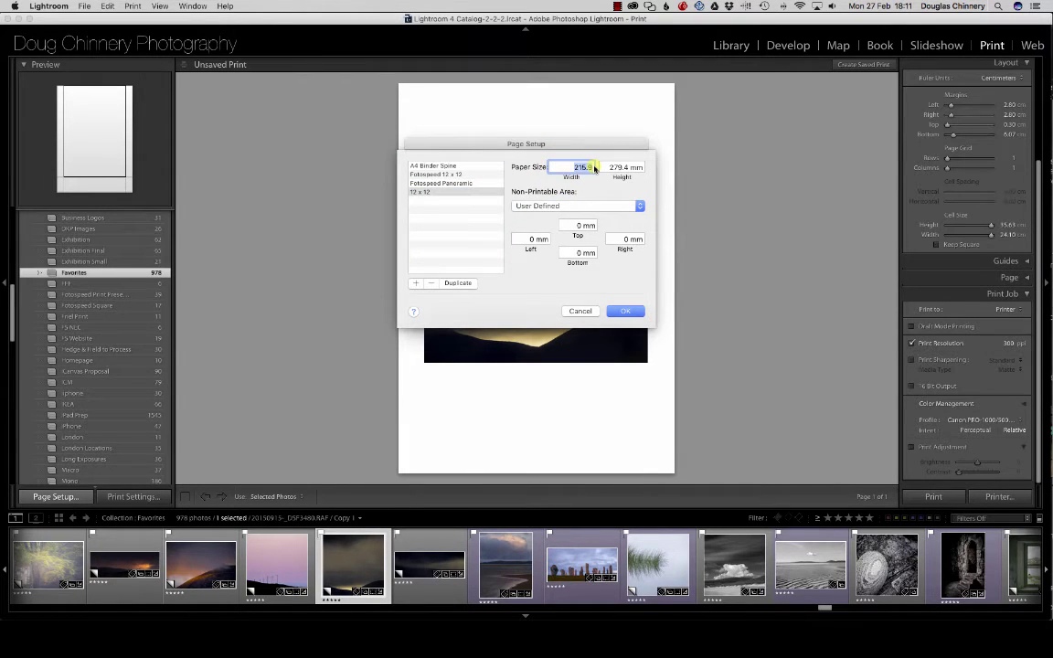
{"action": "type", "text": "305"}
{"action": "key", "text": "Tab"}
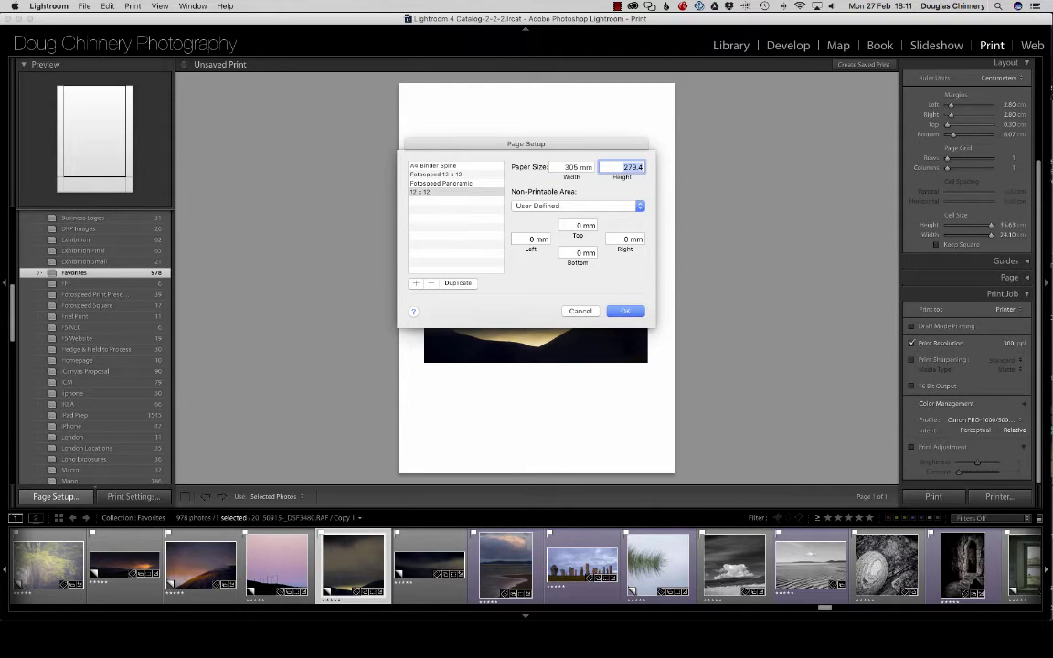
{"action": "type", "text": "305"}
{"action": "key", "text": "Tab"}
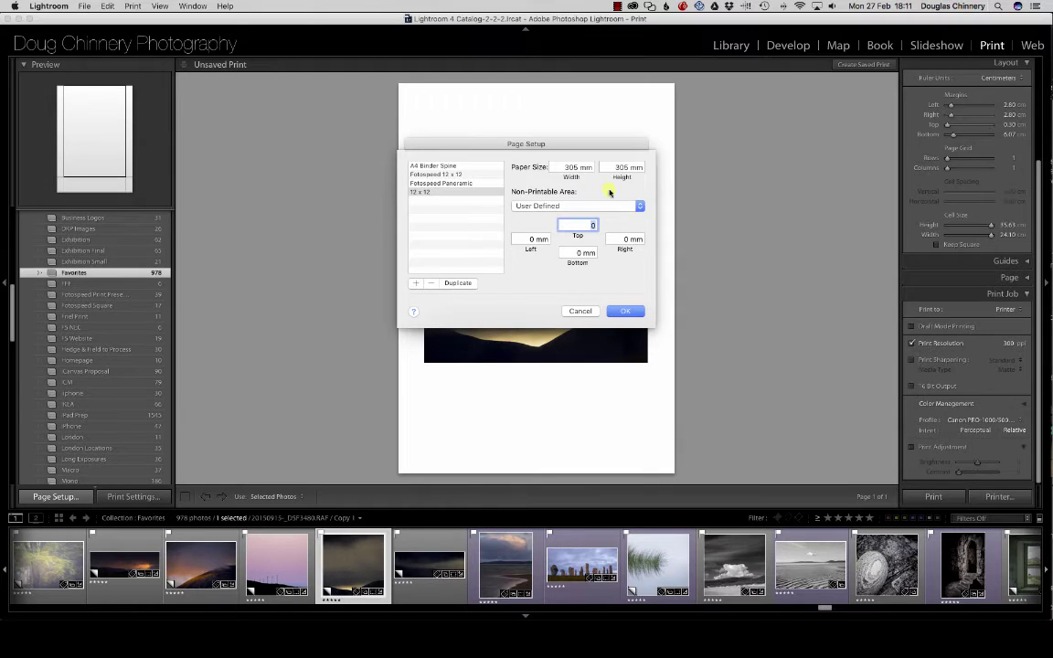
{"action": "left_click", "coordinate": [625, 313]}
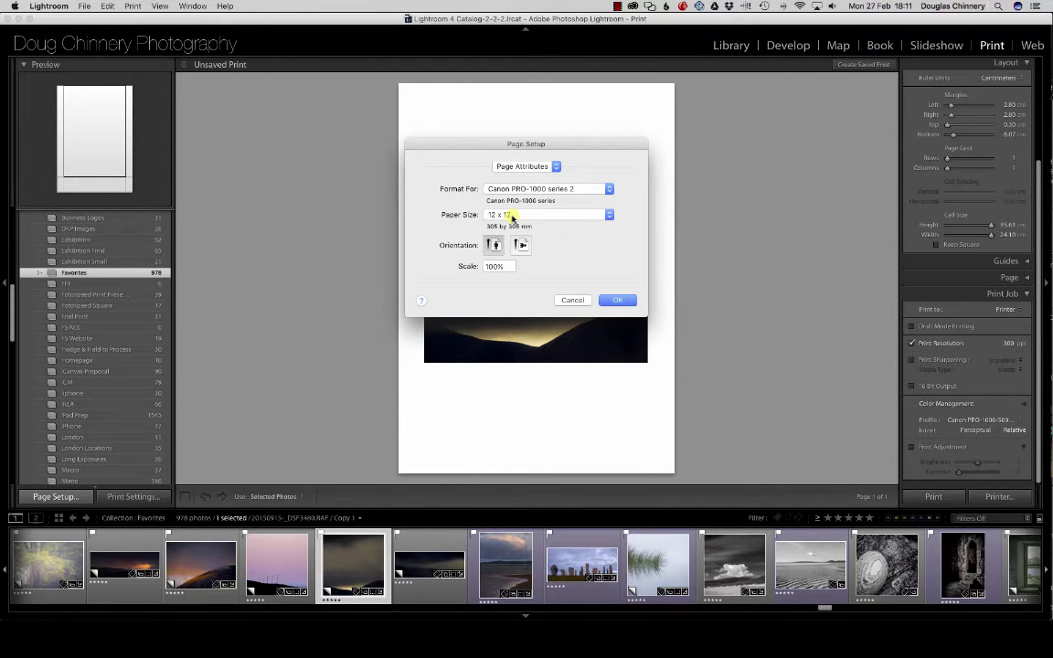
{"action": "mouse_move", "coordinate": [493, 231]}
{"action": "left_click", "coordinate": [618, 301]}
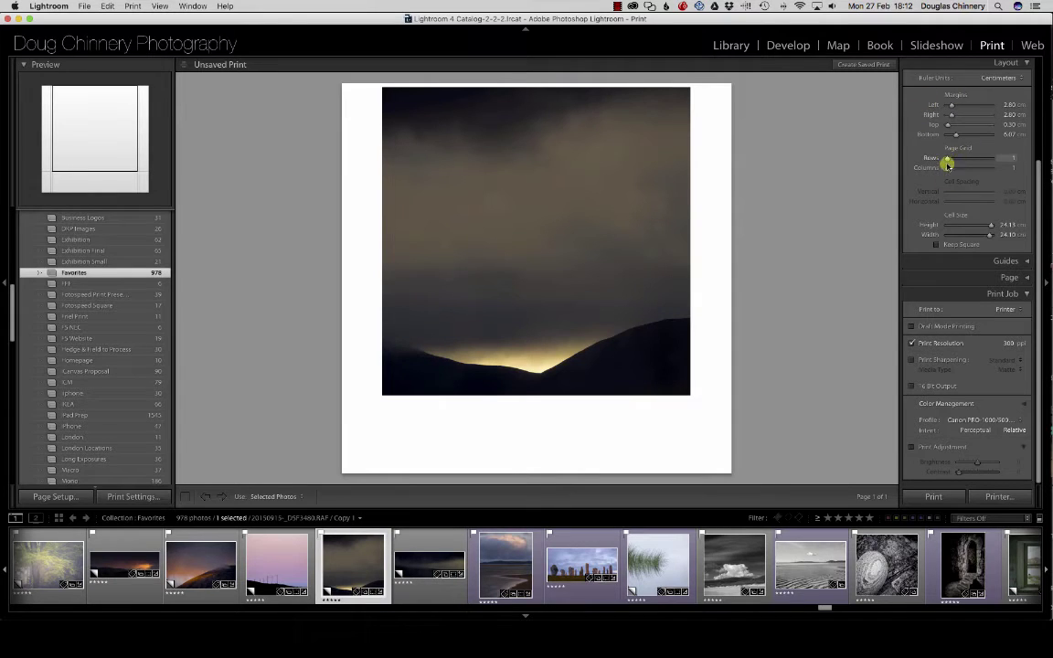
Reduce all four page margins to 0 cm, keep the cell square and enlarge it to about 26.94 cm
{"action": "left_click_drag", "start_coordinate": [956, 135], "coordinate": [945, 106]}
{"action": "left_click", "coordinate": [950, 106]}
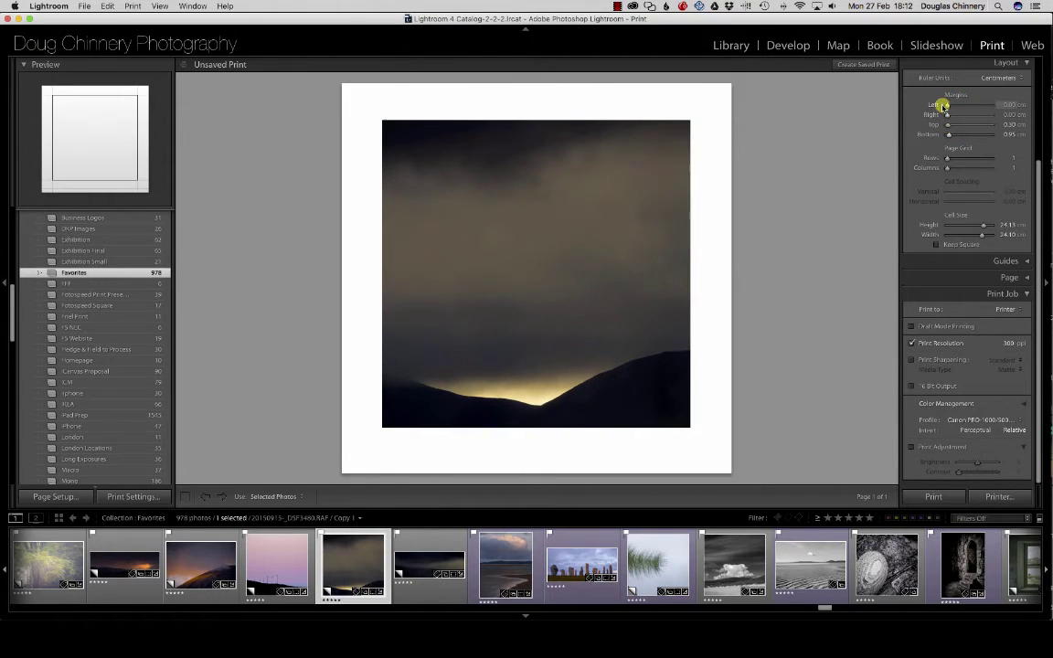
{"action": "left_click", "coordinate": [935, 246]}
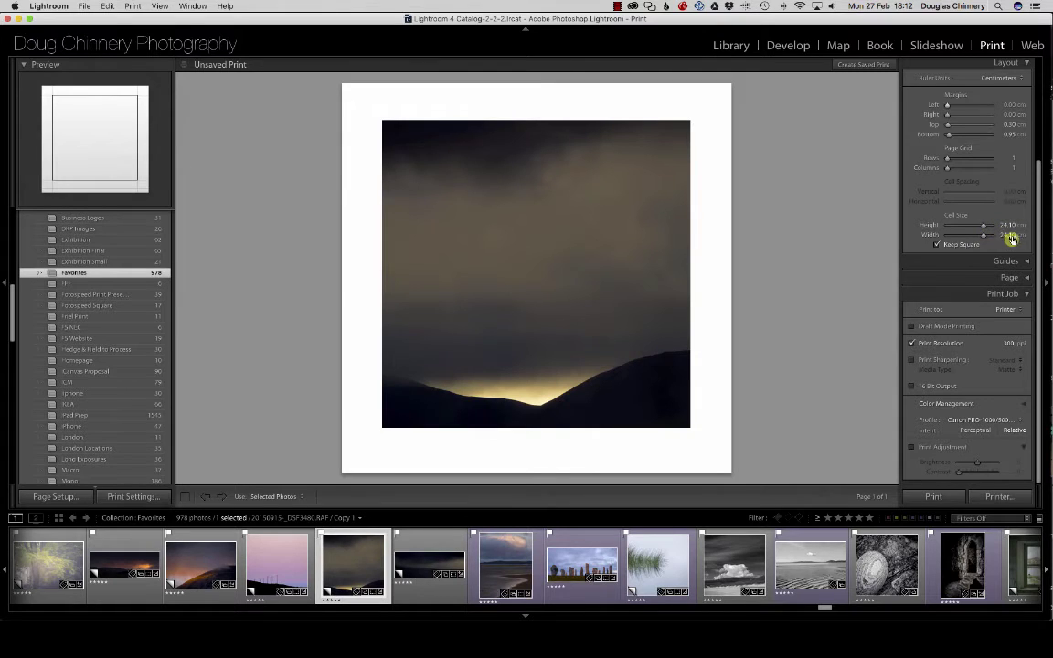
{"action": "left_click", "coordinate": [982, 228]}
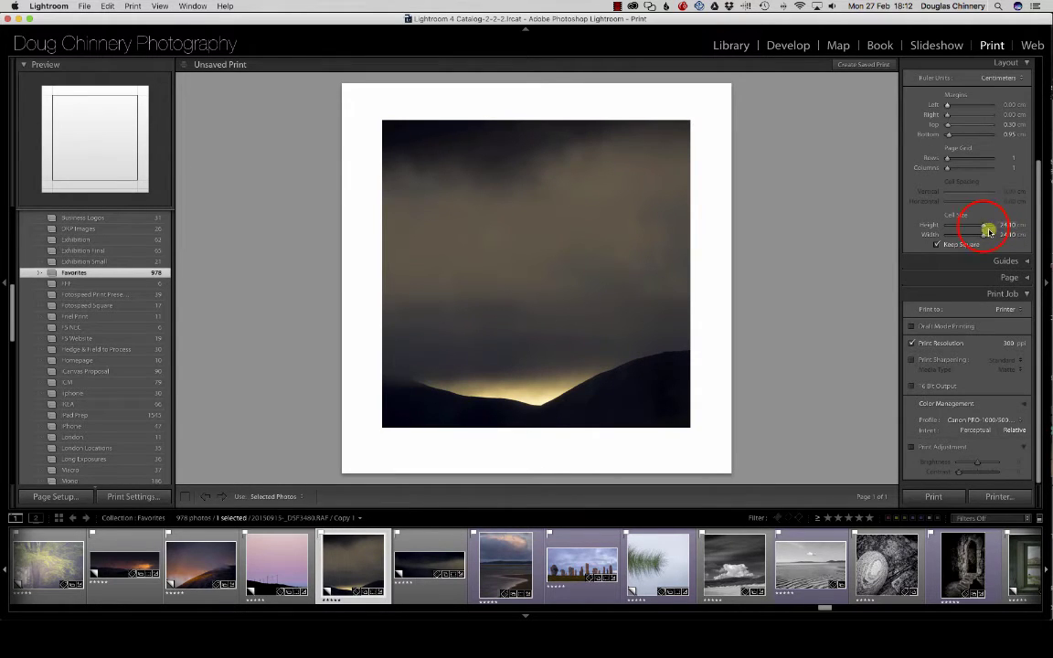
{"action": "mouse_move", "coordinate": [982, 227]}
{"action": "left_mouse_down"}
{"action": "mouse_move", "coordinate": [956, 225]}
{"action": "mouse_move", "coordinate": [987, 229]}
{"action": "left_mouse_up"}
{"action": "left_click_drag", "start_coordinate": [951, 134], "coordinate": [947, 106]}
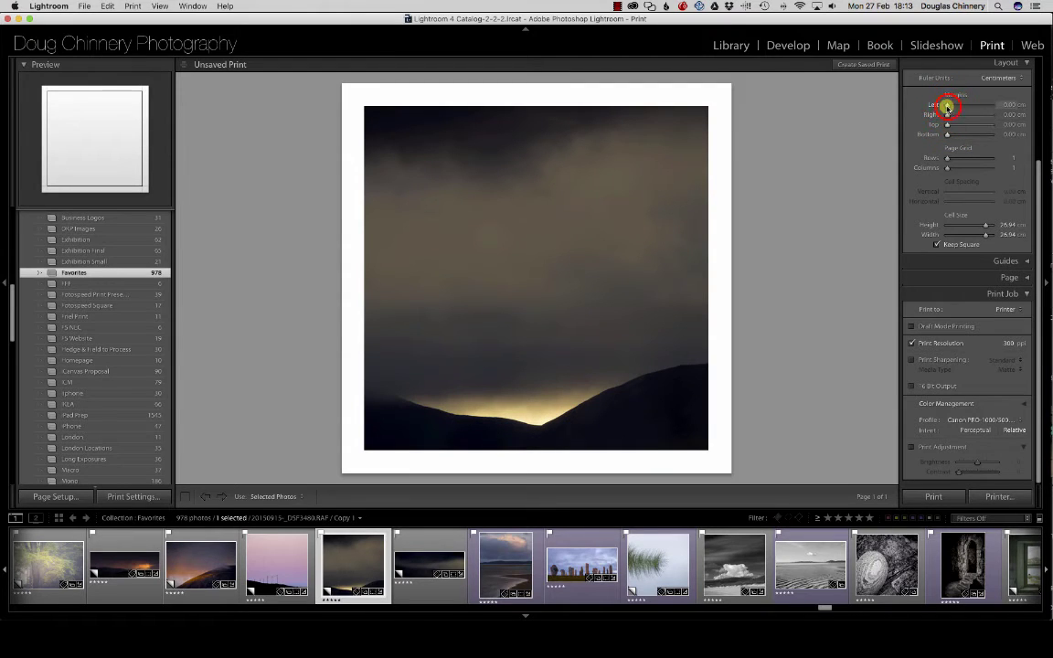
Reduce the square cell to about 23.8 cm and stop keeping it square
{"action": "mouse_move", "coordinate": [986, 240]}
{"action": "left_mouse_down"}
{"action": "mouse_move", "coordinate": [995, 237]}
{"action": "mouse_move", "coordinate": [985, 237]}
{"action": "left_mouse_up"}
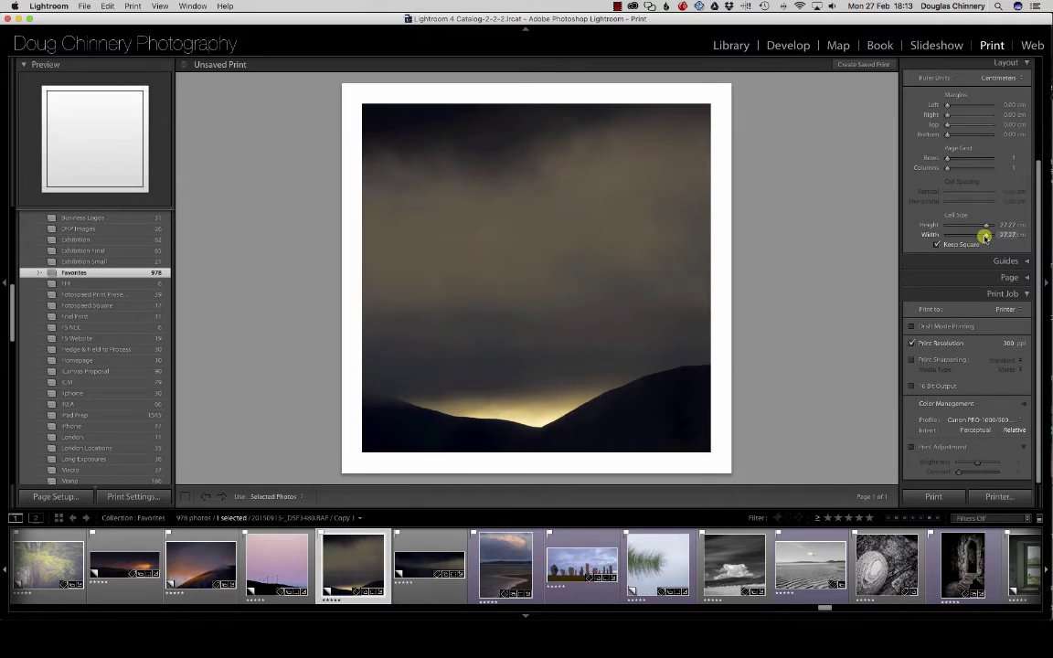
{"action": "left_click_drag", "start_coordinate": [985, 238], "coordinate": [980, 238]}
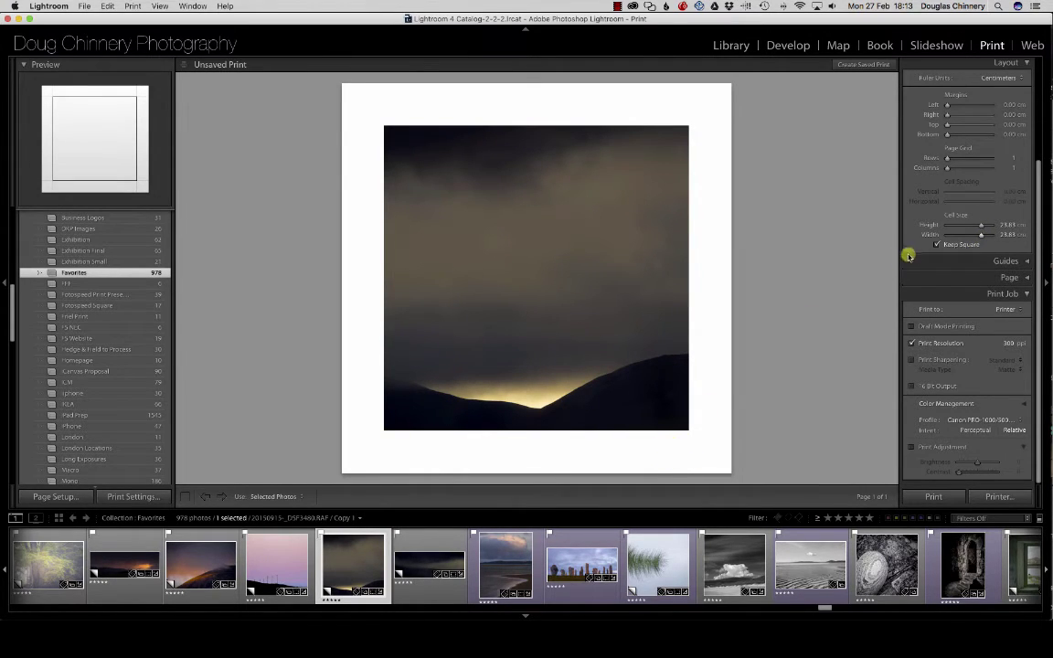
{"action": "left_click", "coordinate": [937, 245]}
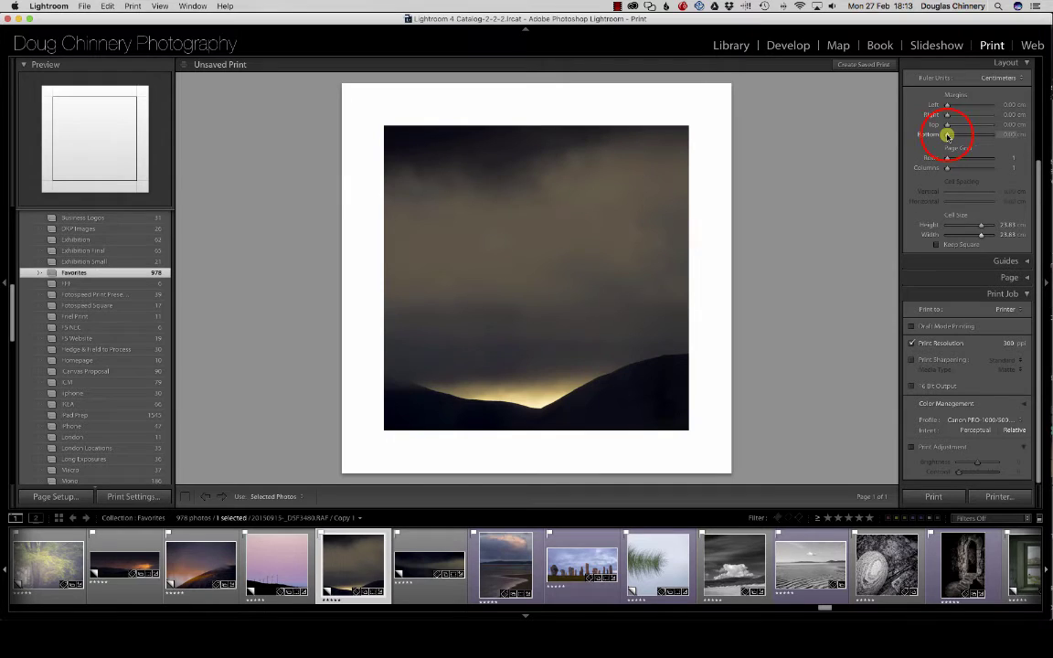
Increase the bottom margin to about 3.38 cm and reduce the cell width to about 23.25 cm
{"action": "left_click_drag", "start_coordinate": [946, 135], "coordinate": [951, 135]}
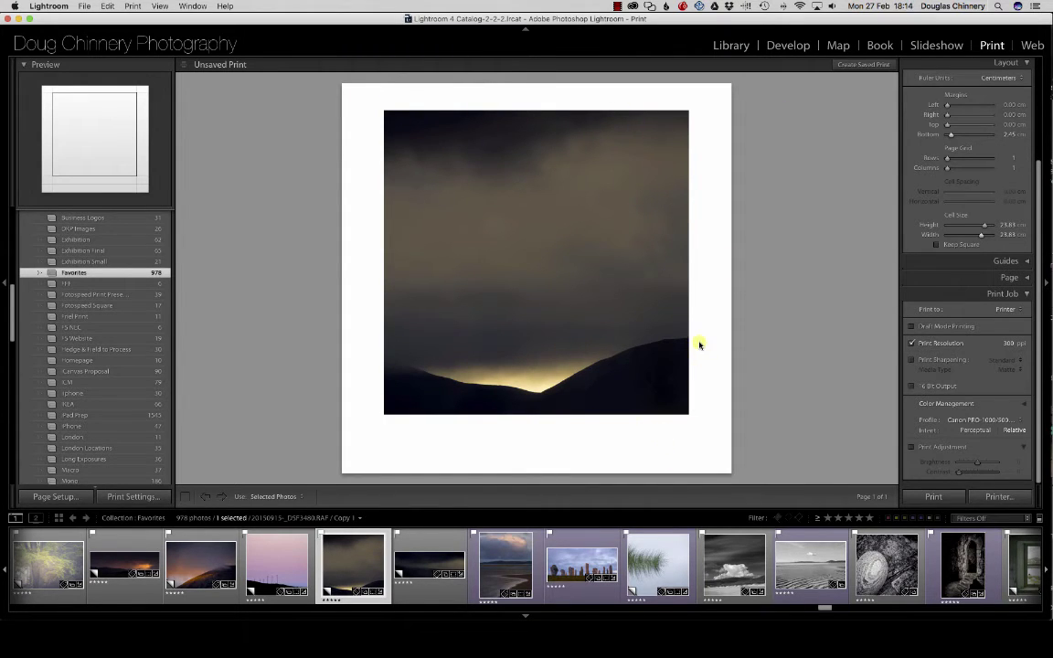
{"action": "left_click_drag", "start_coordinate": [950, 134], "coordinate": [952, 136]}
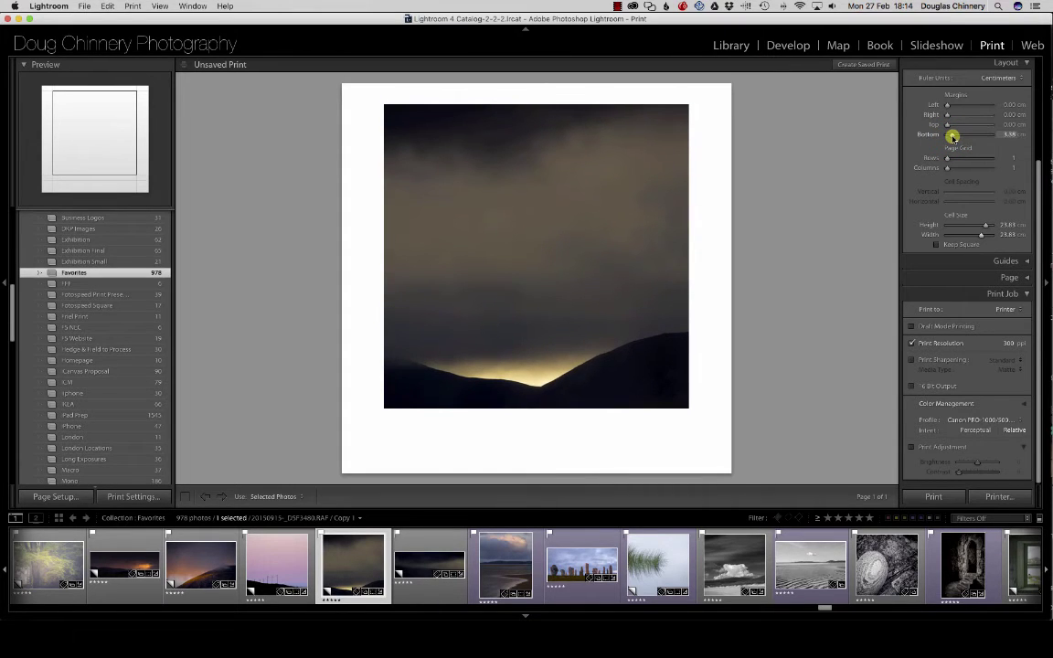
{"action": "left_click_drag", "start_coordinate": [982, 226], "coordinate": [981, 236]}
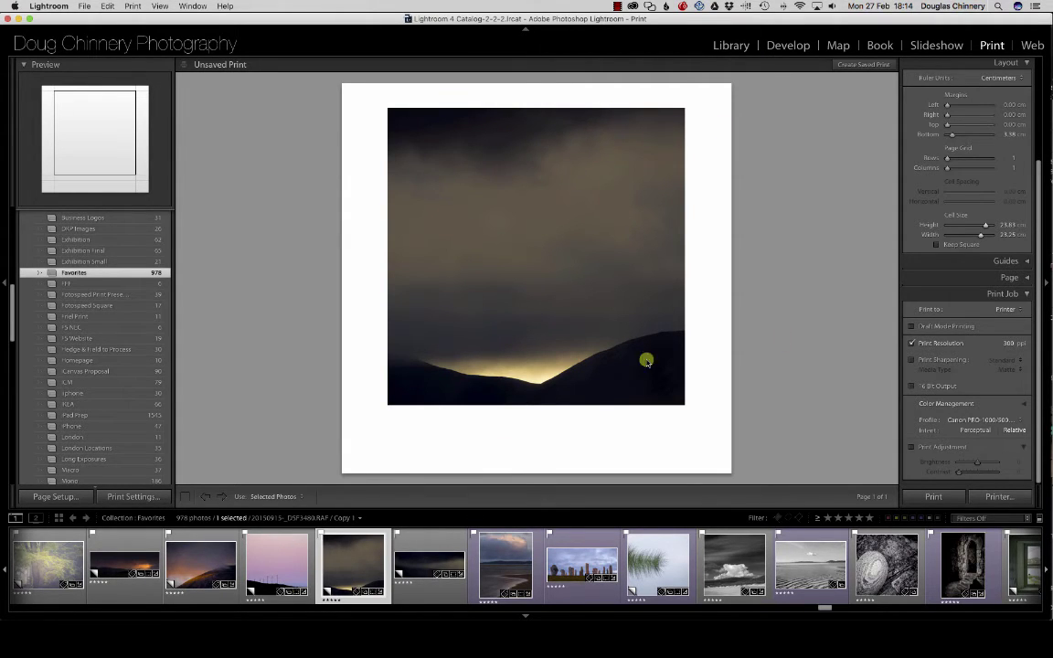
Keep the cell square again, reset the bottom margin to 0 cm and enlarge the cell to about 25.26 cm
{"action": "scroll", "coordinate": [89, 315], "scroll_direction": "up", "scroll_amount": 10}
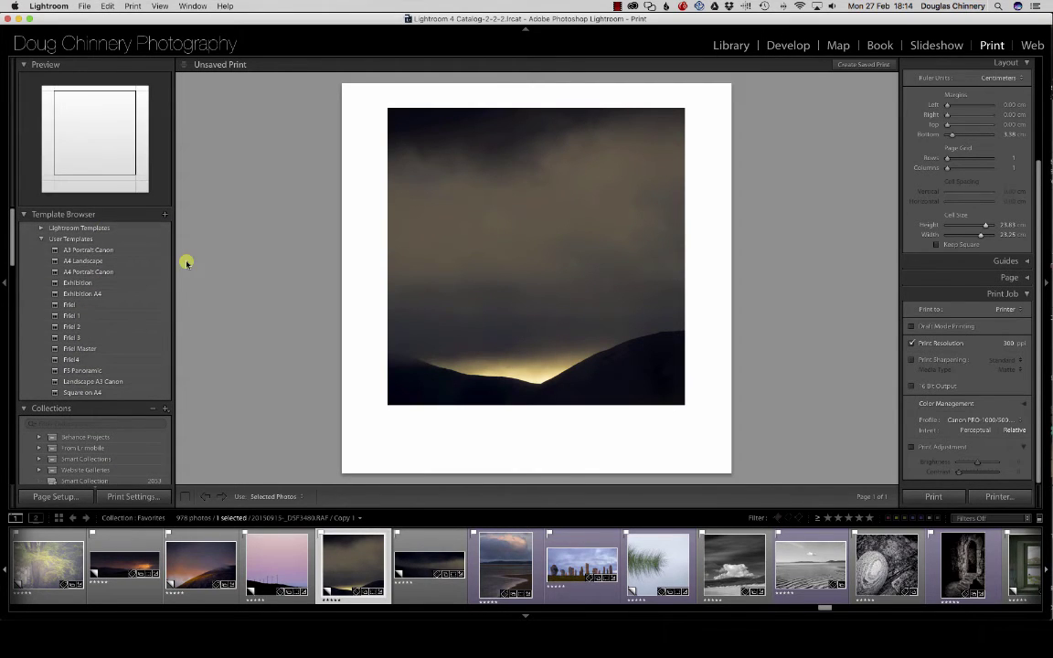
{"action": "left_click", "coordinate": [936, 244]}
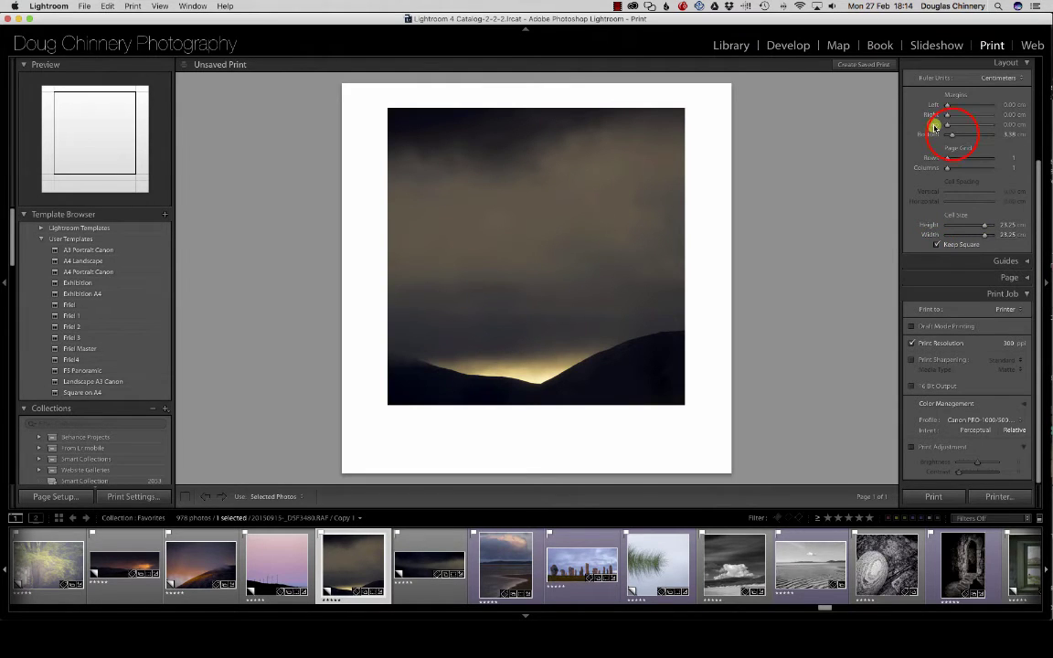
{"action": "left_click_drag", "start_coordinate": [952, 118], "coordinate": [946, 134]}
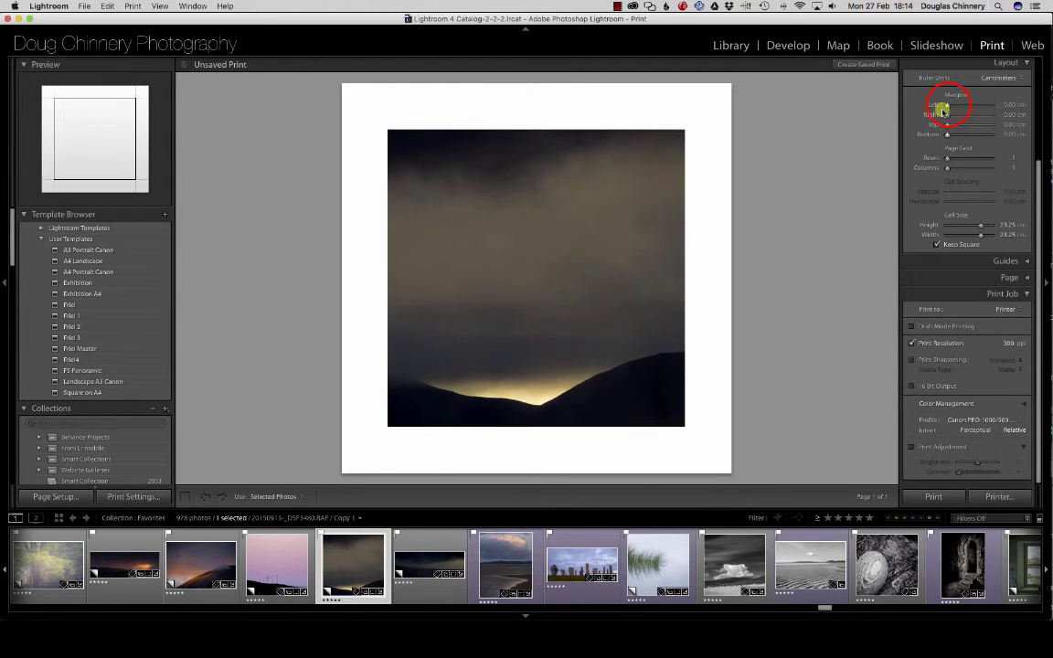
{"action": "left_click_drag", "start_coordinate": [987, 234], "coordinate": [982, 236]}
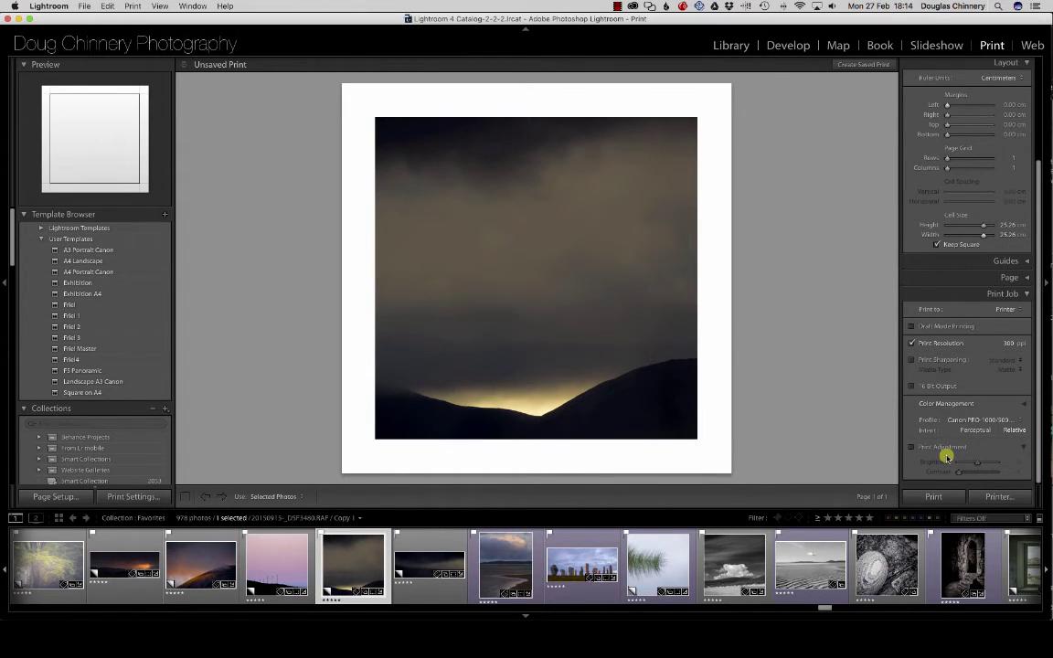
Save the print layout as a new template named "12 x 12 Fotospeed Square" in the User Templates folder
{"action": "left_click", "coordinate": [165, 216]}
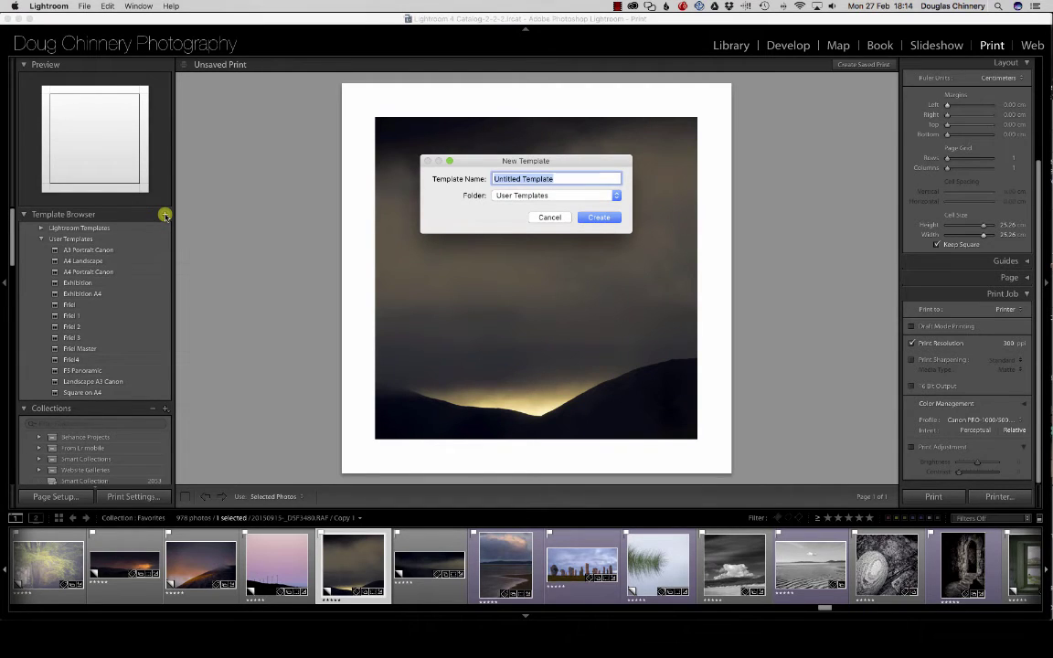
{"action": "type", "text": "tospeed Square"}
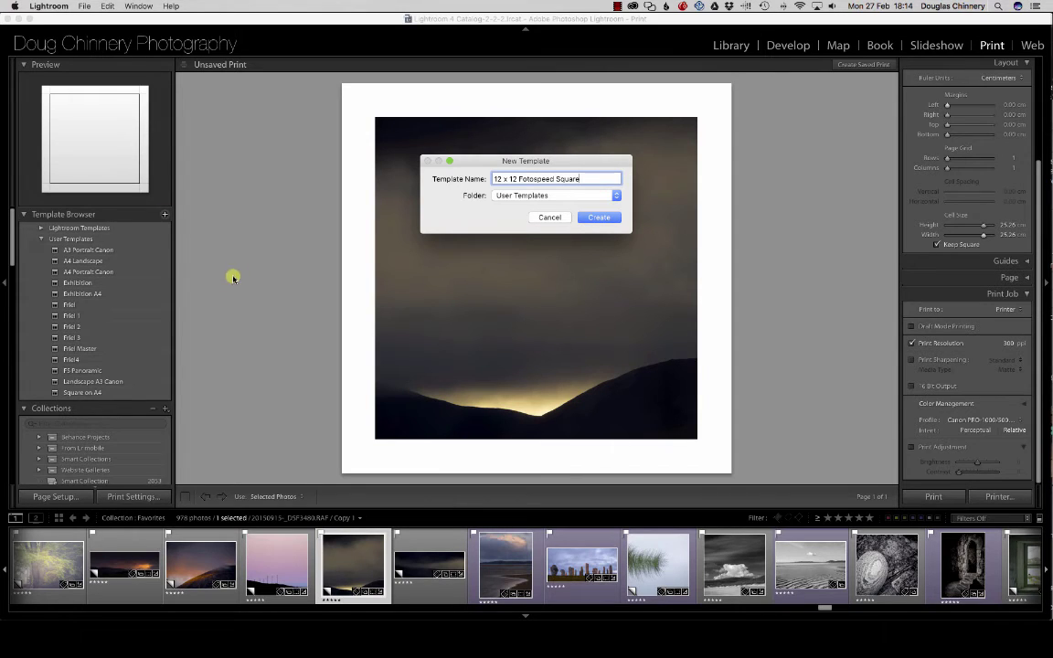
{"action": "left_click", "coordinate": [599, 217]}
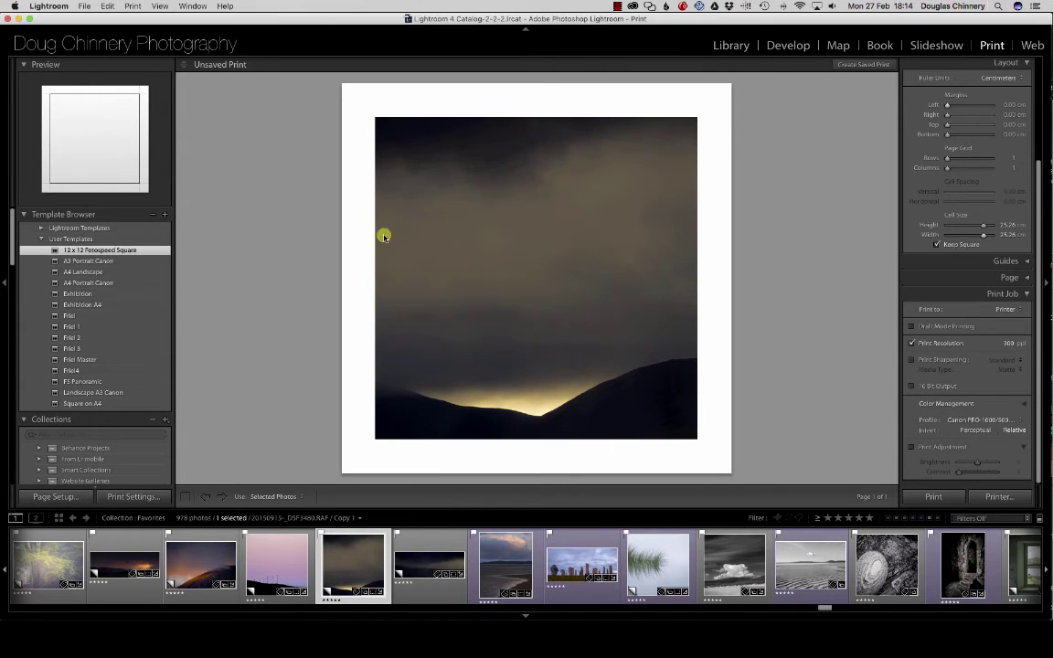
Apply the A4 Portrait Canon template and switch back to the 12 x 12 Fotospeed Square template
{"action": "left_click", "coordinate": [88, 283]}
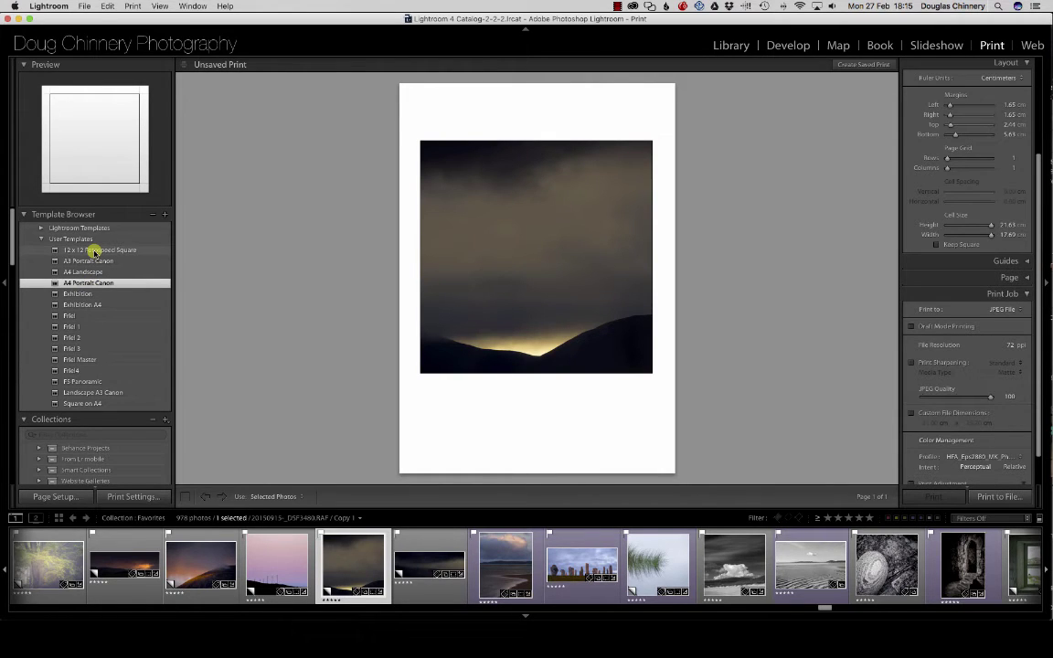
{"action": "left_click", "coordinate": [95, 251]}
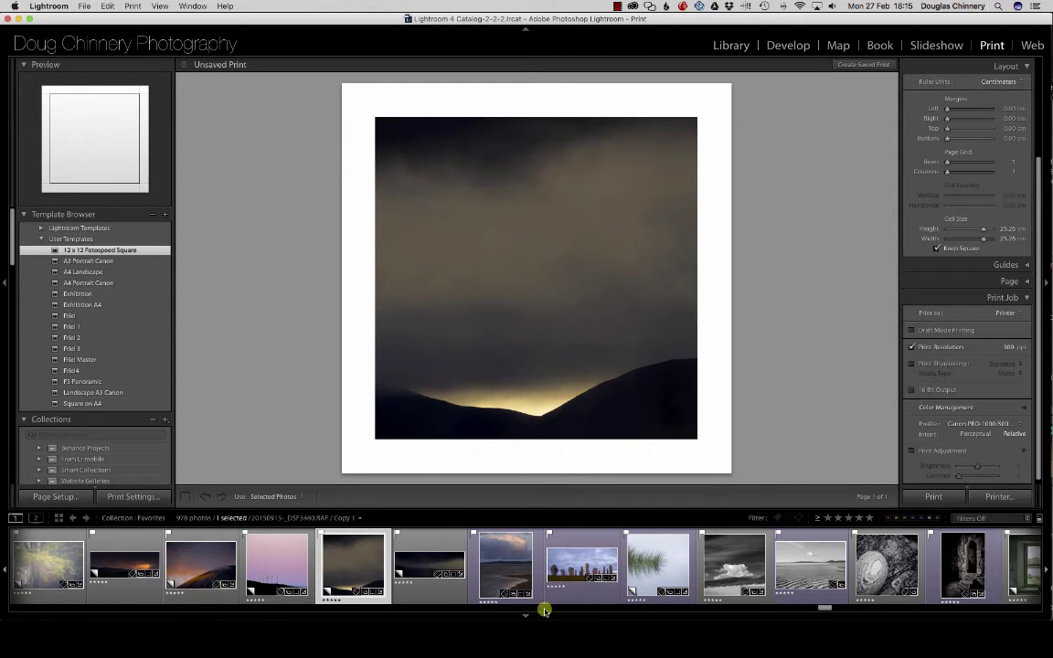
Preview the black-and-white cloud photo and the monochrome leaves photo in the square print layout
{"action": "scroll", "coordinate": [546, 571], "scroll_direction": "down", "scroll_amount": 3}
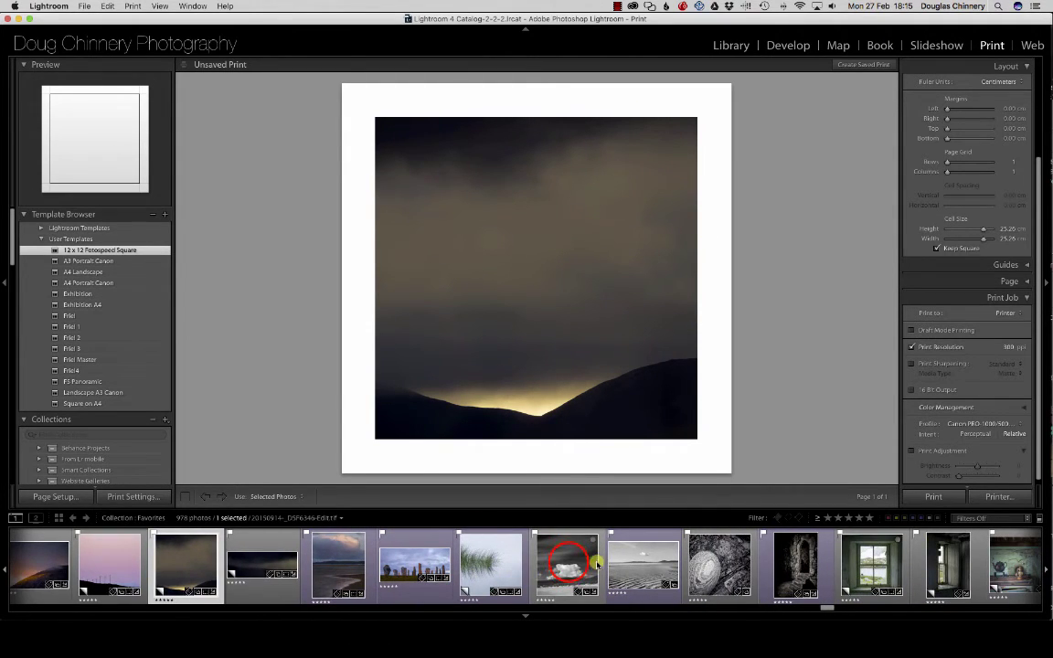
{"action": "left_click", "coordinate": [567, 566]}
{"action": "scroll", "coordinate": [569, 566], "scroll_direction": "down", "scroll_amount": 10}
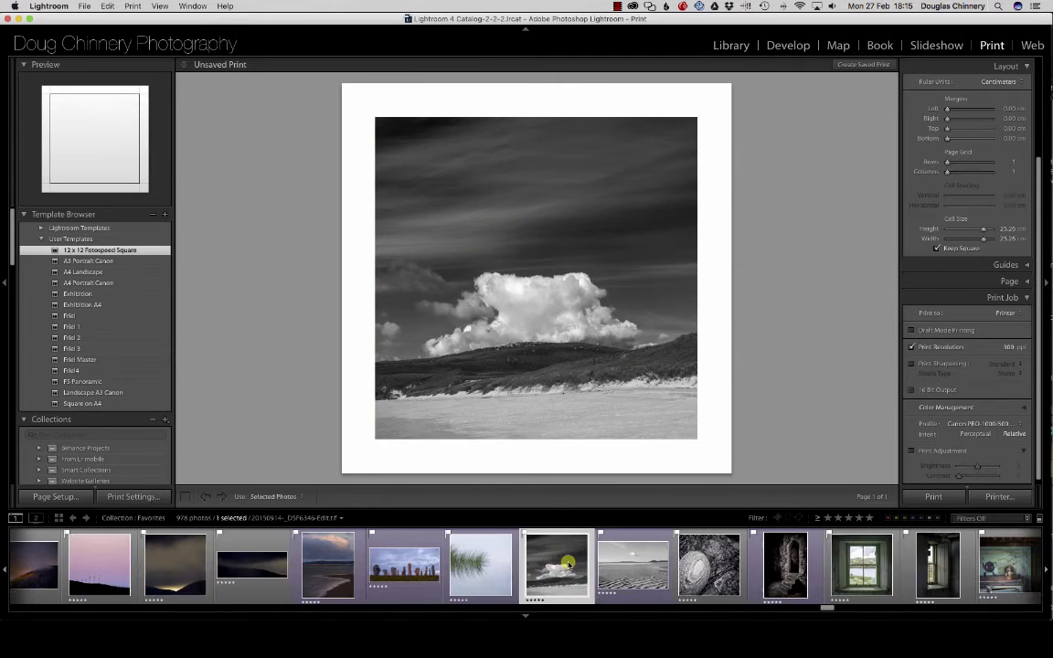
{"action": "scroll", "coordinate": [569, 564], "scroll_direction": "down", "scroll_amount": 15}
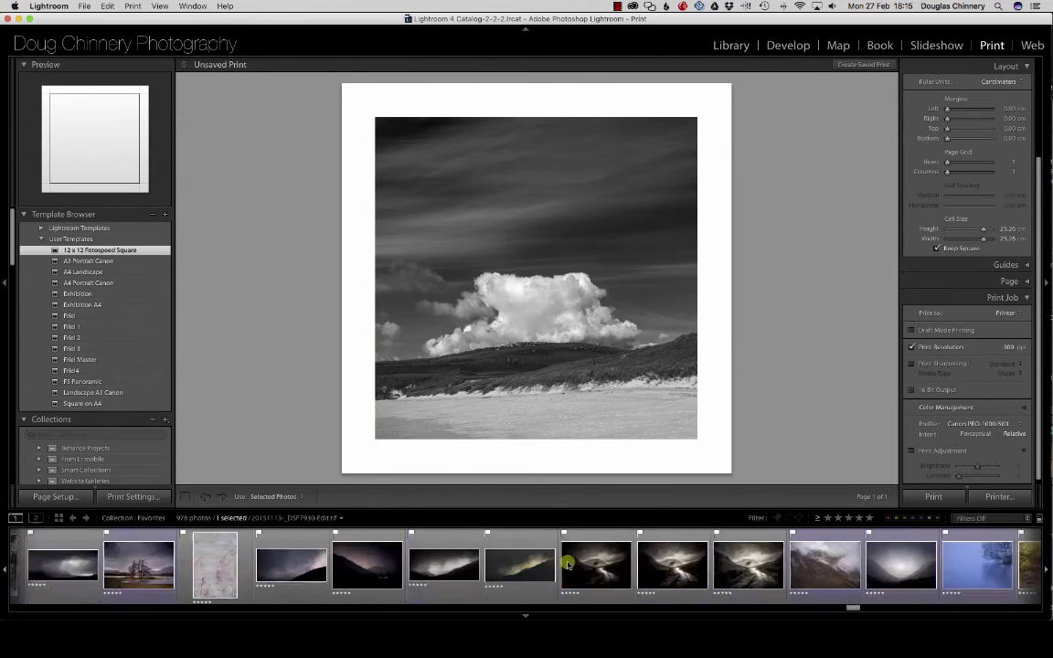
{"action": "scroll", "coordinate": [566, 564], "scroll_direction": "down", "scroll_amount": 10}
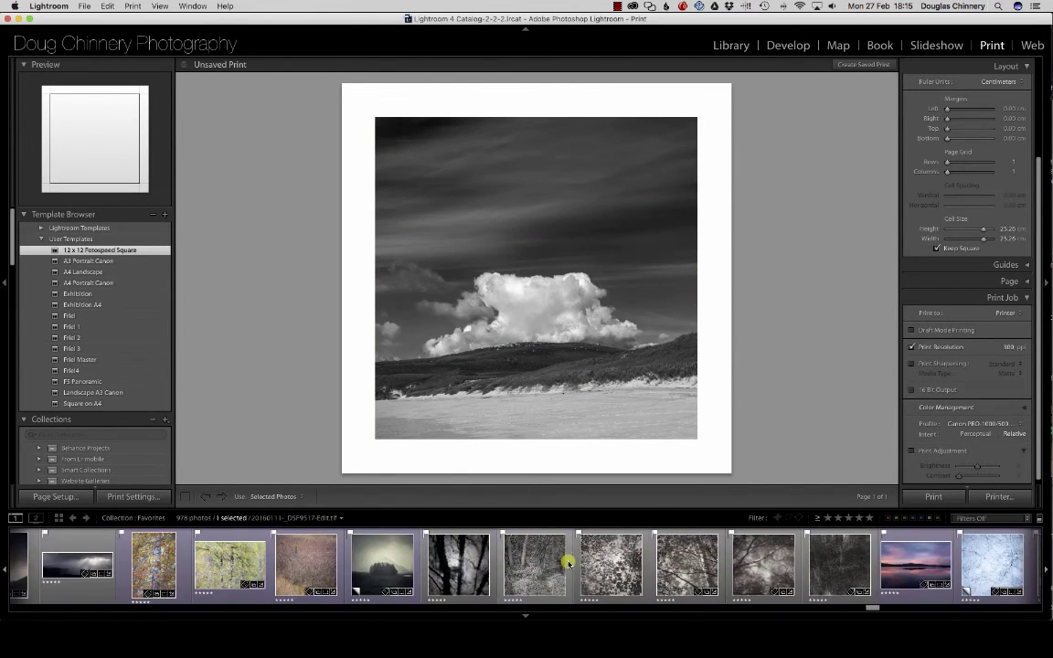
{"action": "left_click", "coordinate": [344, 571]}
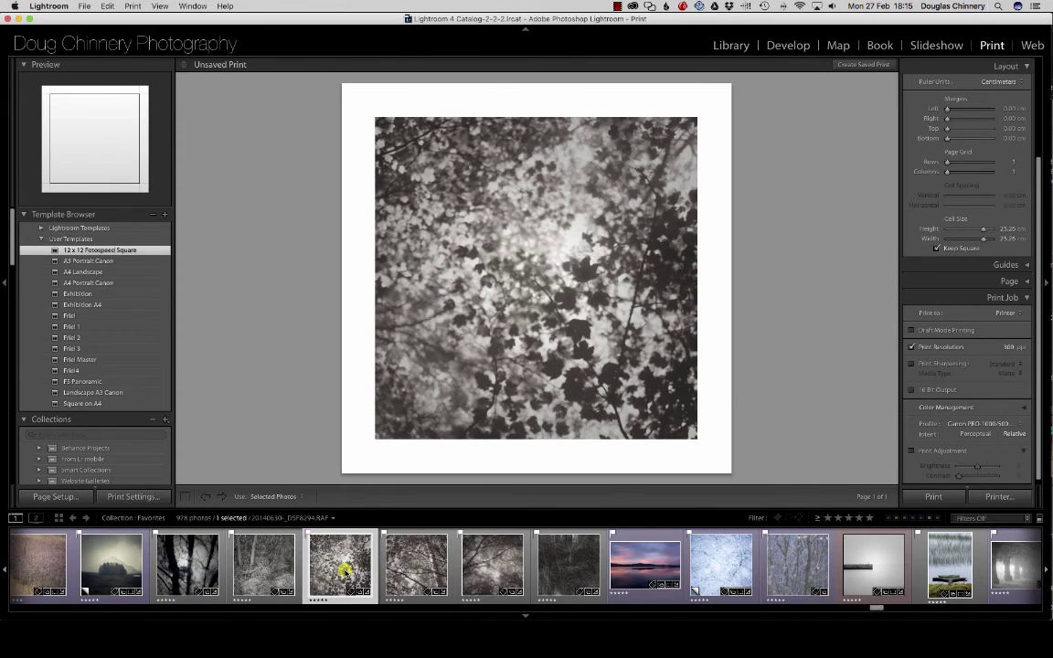
Preview the square photo of the window in the red wooden wall and the purple hydrangea photo in the layout
{"action": "scroll", "coordinate": [345, 571], "scroll_direction": "down", "scroll_amount": 10}
{"action": "scroll", "coordinate": [344, 571], "scroll_direction": "down", "scroll_amount": 10}
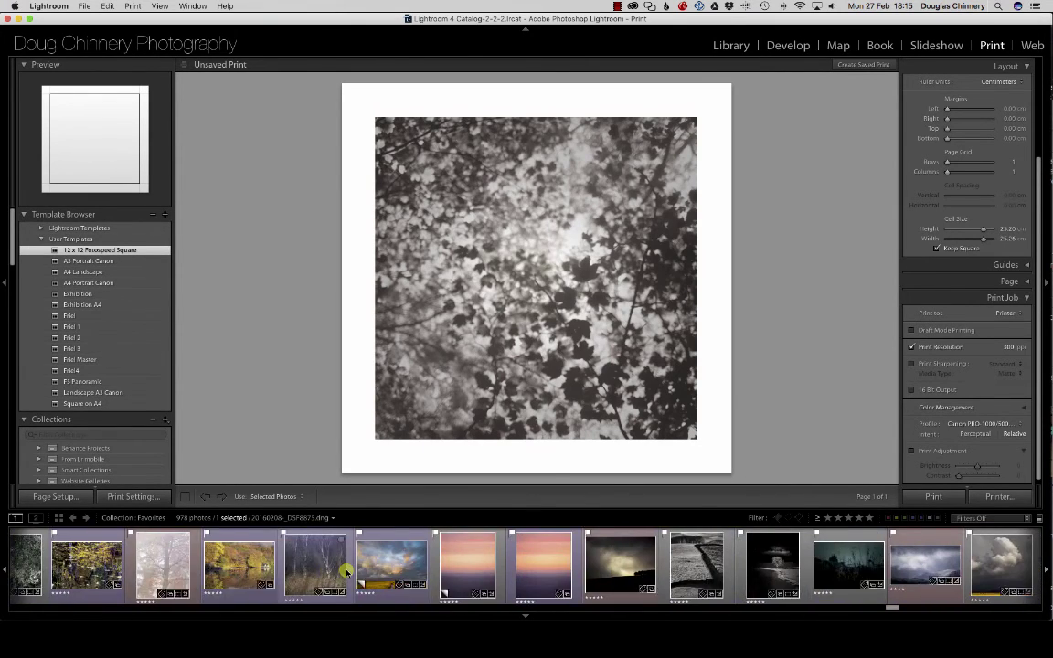
{"action": "scroll", "coordinate": [345, 570], "scroll_direction": "down", "scroll_amount": 10}
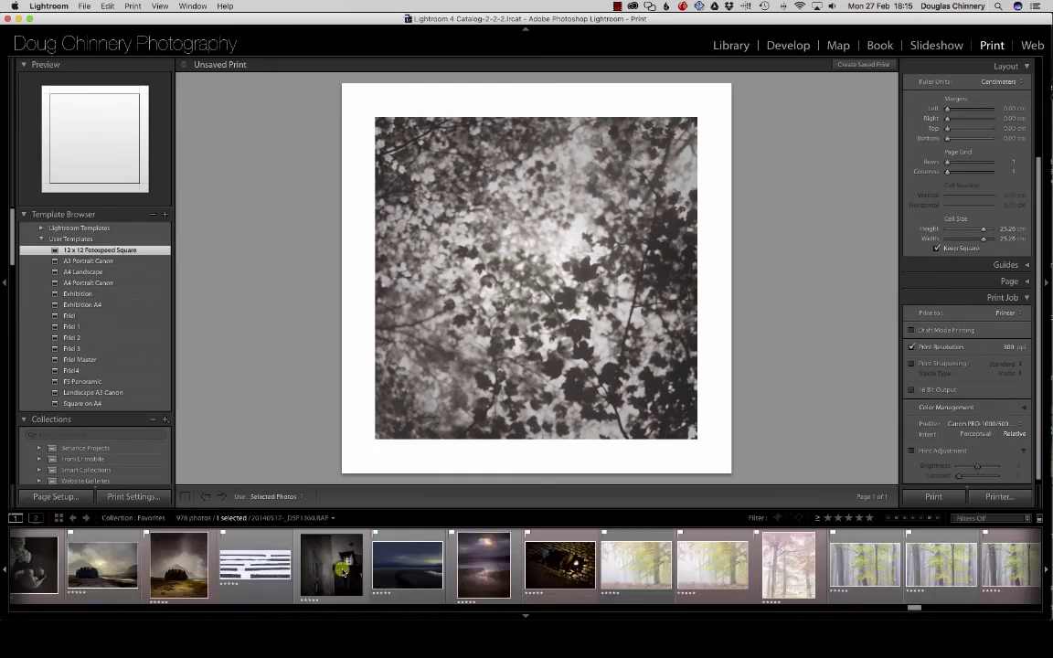
{"action": "scroll", "coordinate": [344, 570], "scroll_direction": "down", "scroll_amount": 10}
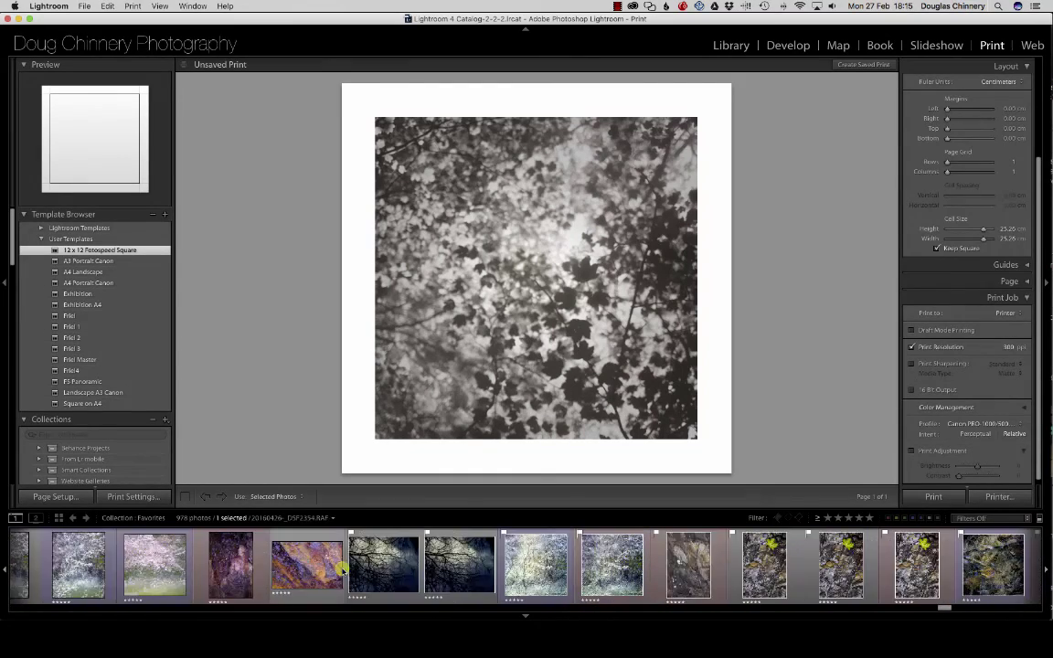
{"action": "scroll", "coordinate": [345, 570], "scroll_direction": "down", "scroll_amount": 5}
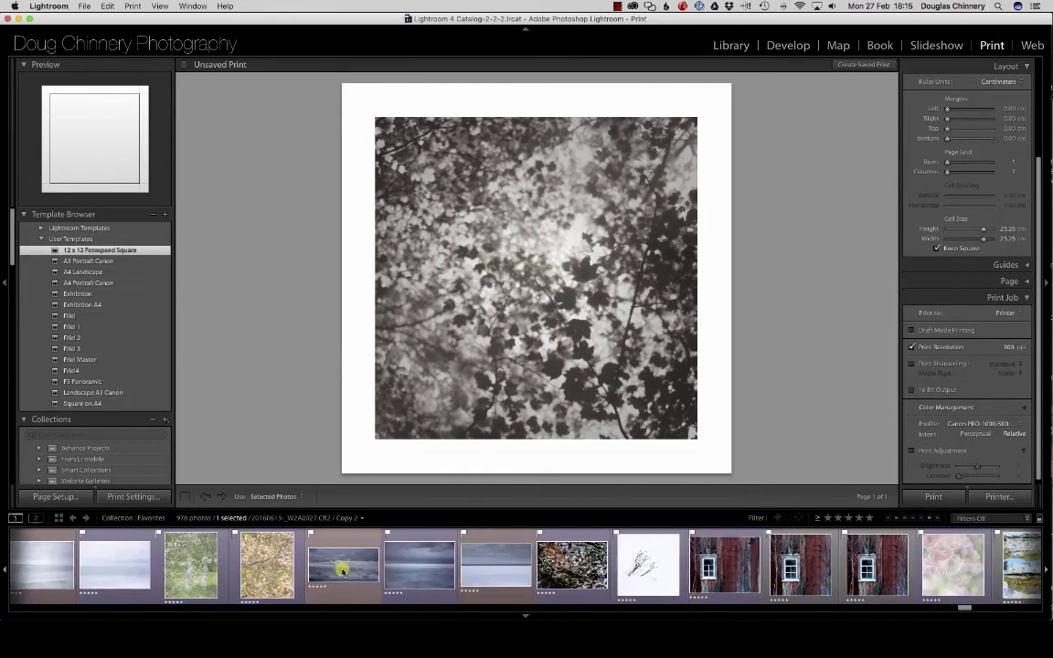
{"action": "left_click", "coordinate": [604, 568]}
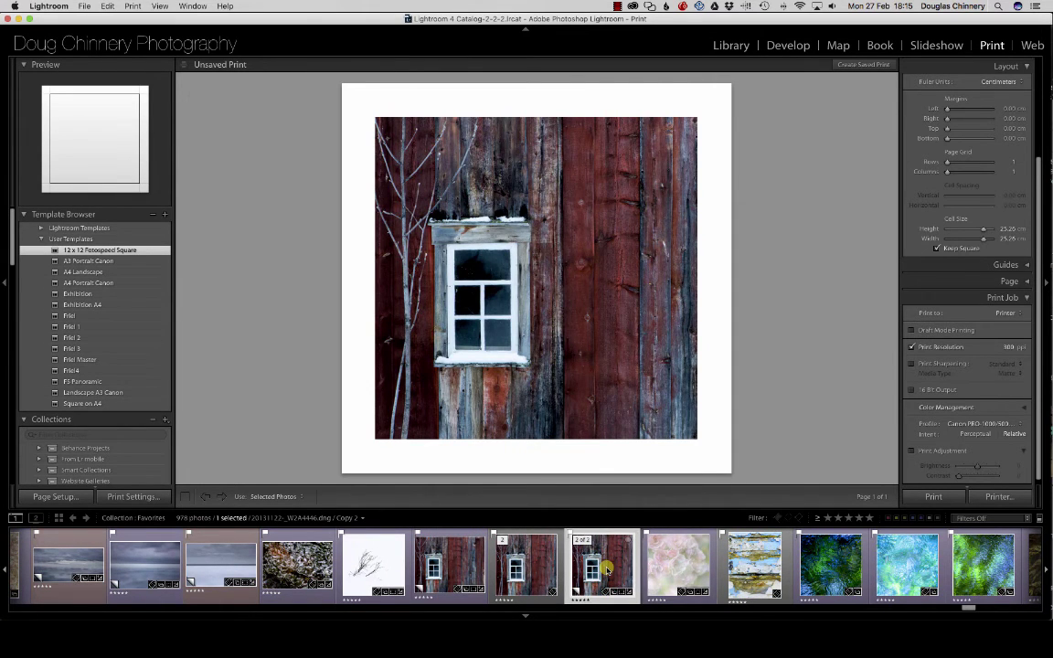
{"action": "scroll", "coordinate": [606, 569], "scroll_direction": "down", "scroll_amount": 8}
{"action": "left_click", "coordinate": [597, 566]}
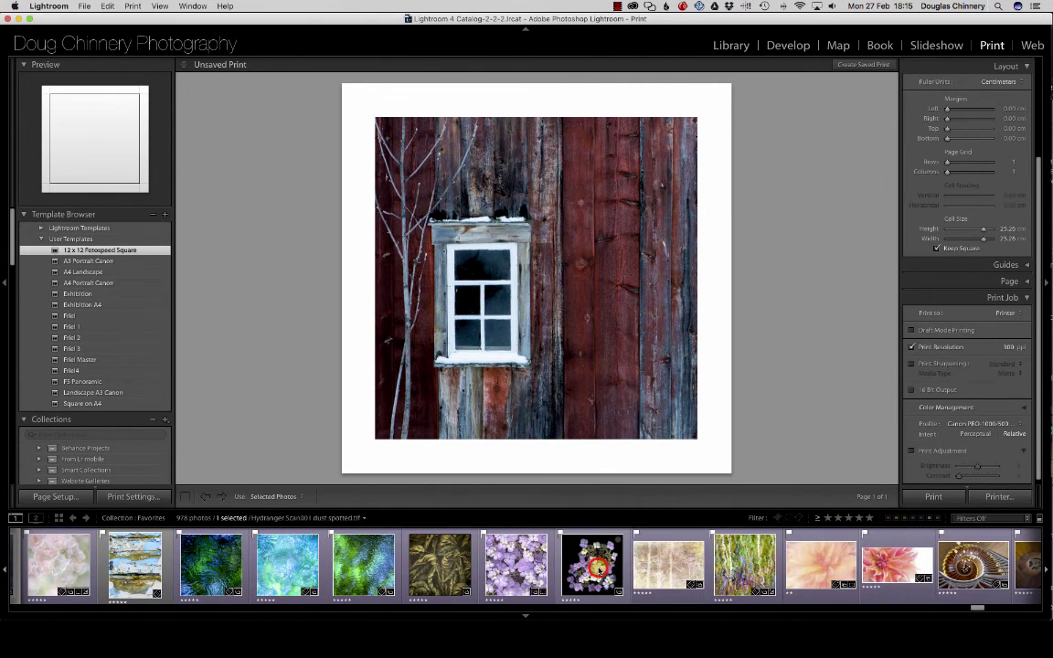
Find the photo of four posts standing in calm water and preview it in the square layout
{"action": "scroll", "coordinate": [597, 567], "scroll_direction": "down", "scroll_amount": 14}
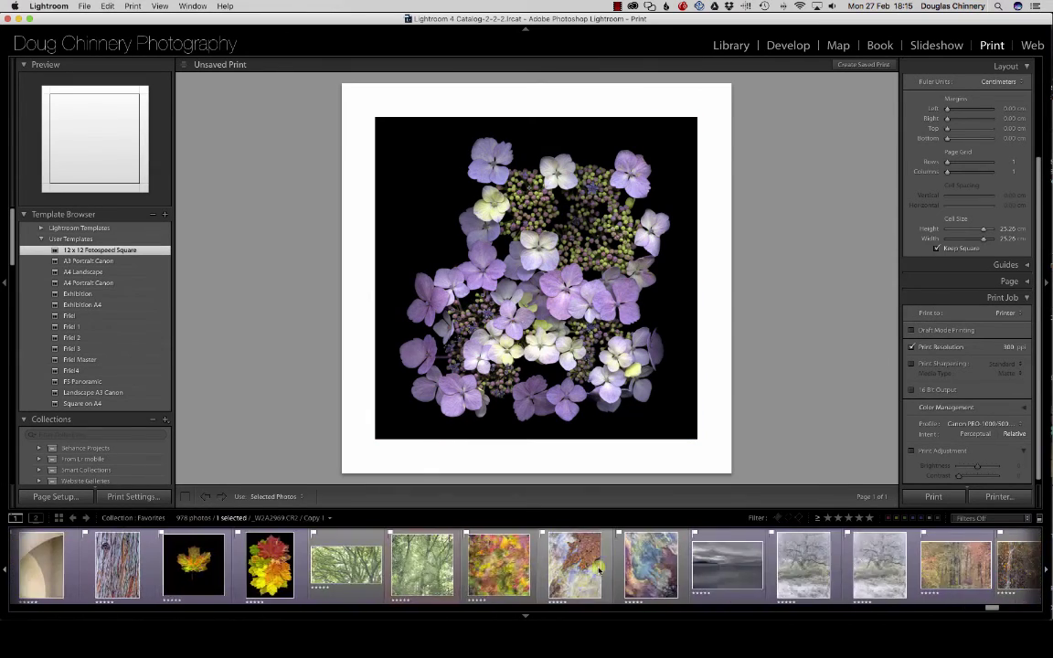
{"action": "scroll", "coordinate": [598, 567], "scroll_direction": "down", "scroll_amount": 20}
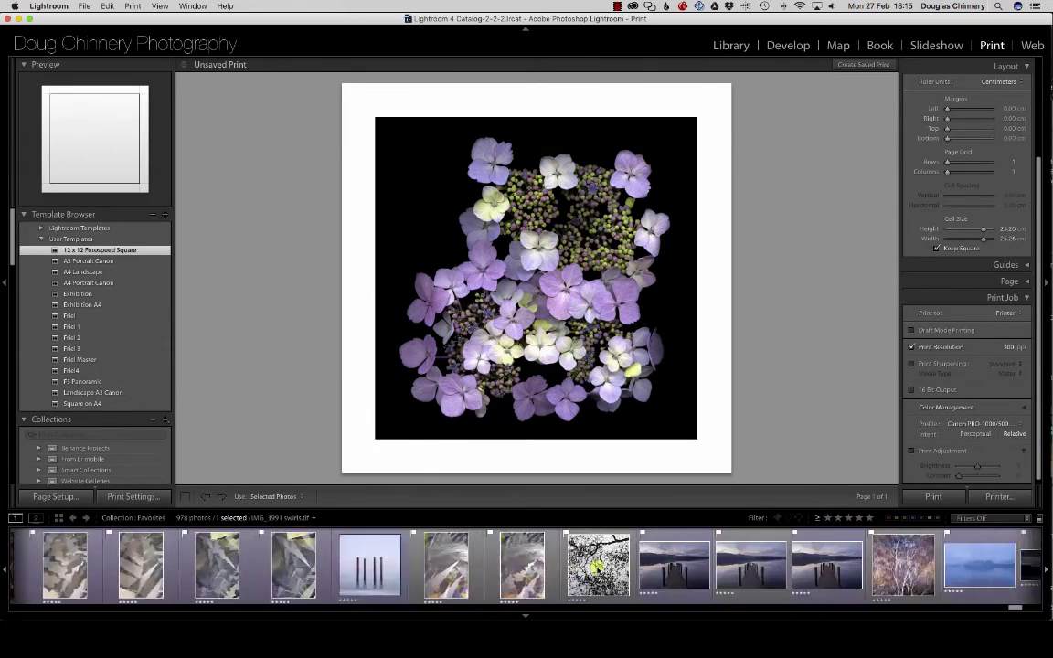
{"action": "scroll", "coordinate": [597, 567], "scroll_direction": "down", "scroll_amount": 5}
{"action": "left_click", "coordinate": [133, 566]}
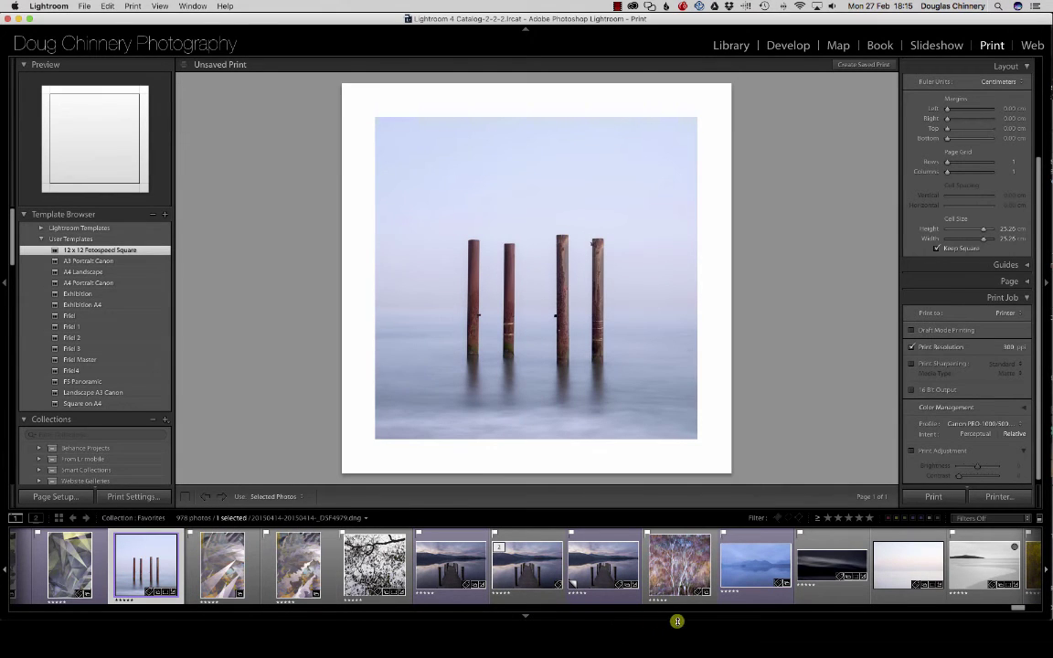
Preview the photo of leaves floating on blue water, and place the pale autumn woodland photo in the layout
{"action": "scroll", "coordinate": [695, 566], "scroll_direction": "down", "scroll_amount": 15}
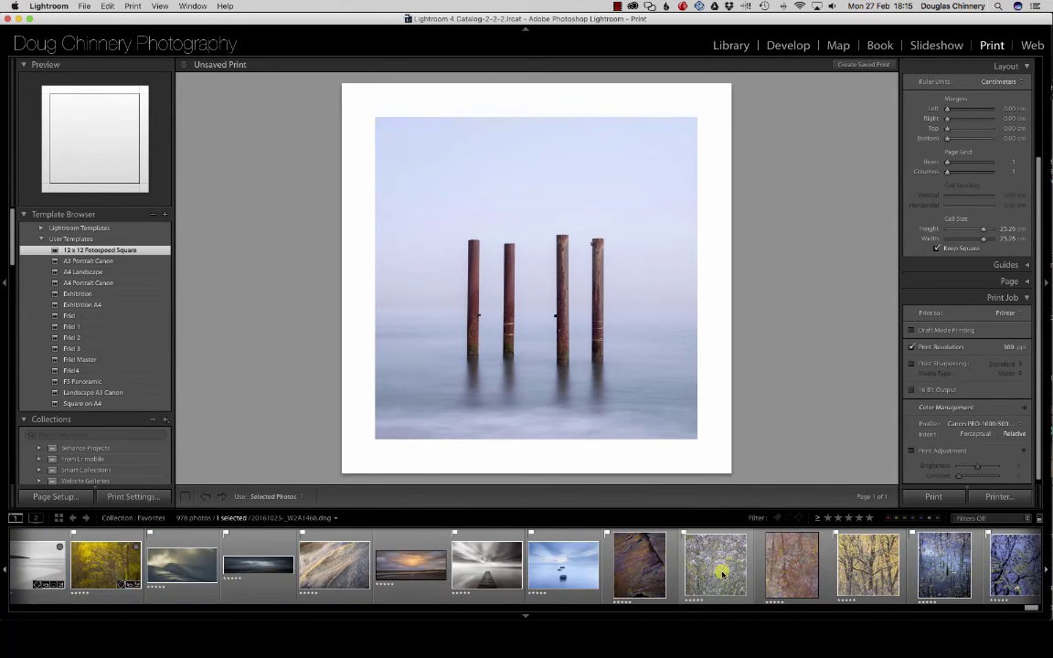
{"action": "scroll", "coordinate": [722, 573], "scroll_direction": "down", "scroll_amount": 2}
{"action": "left_click", "coordinate": [923, 573]}
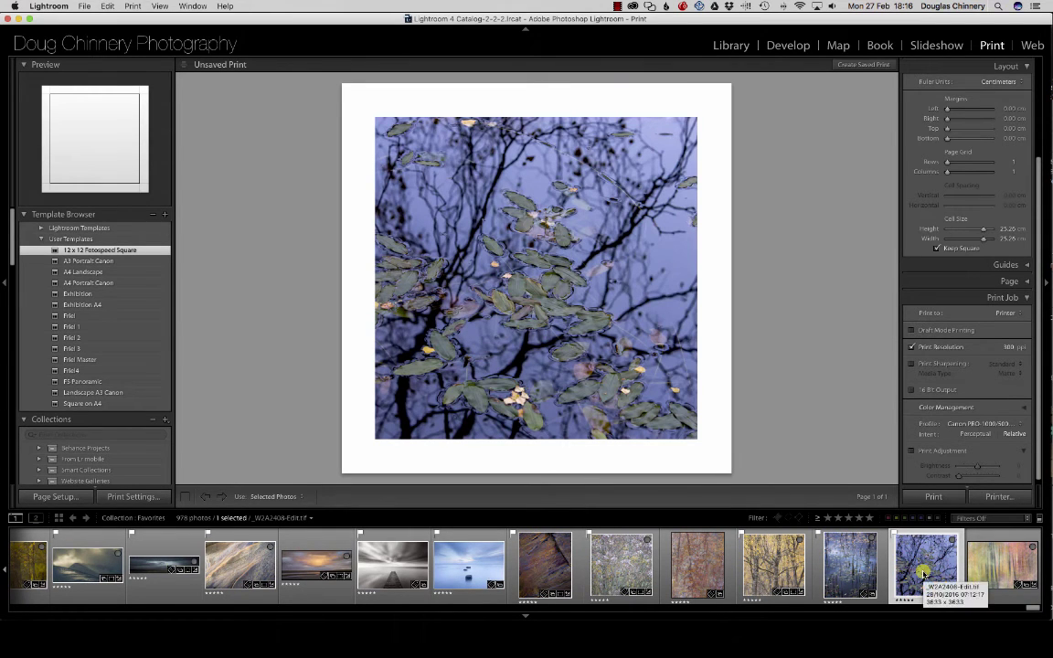
{"action": "left_click", "coordinate": [621, 565]}
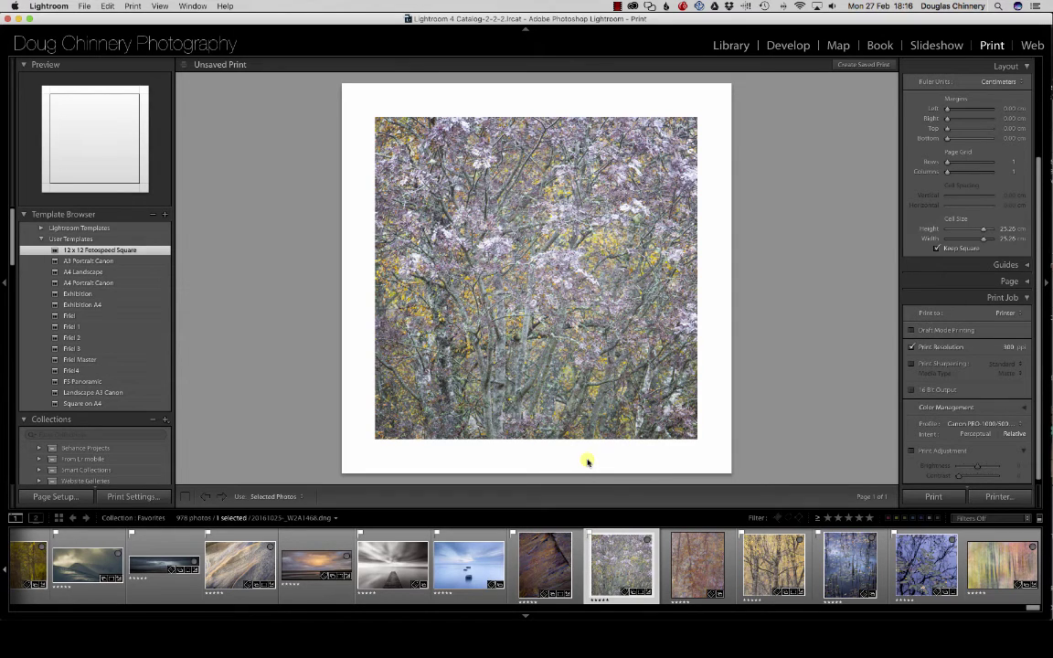
{"action": "left_click", "coordinate": [617, 7]}
{"action": "left_click", "coordinate": [627, 29]}
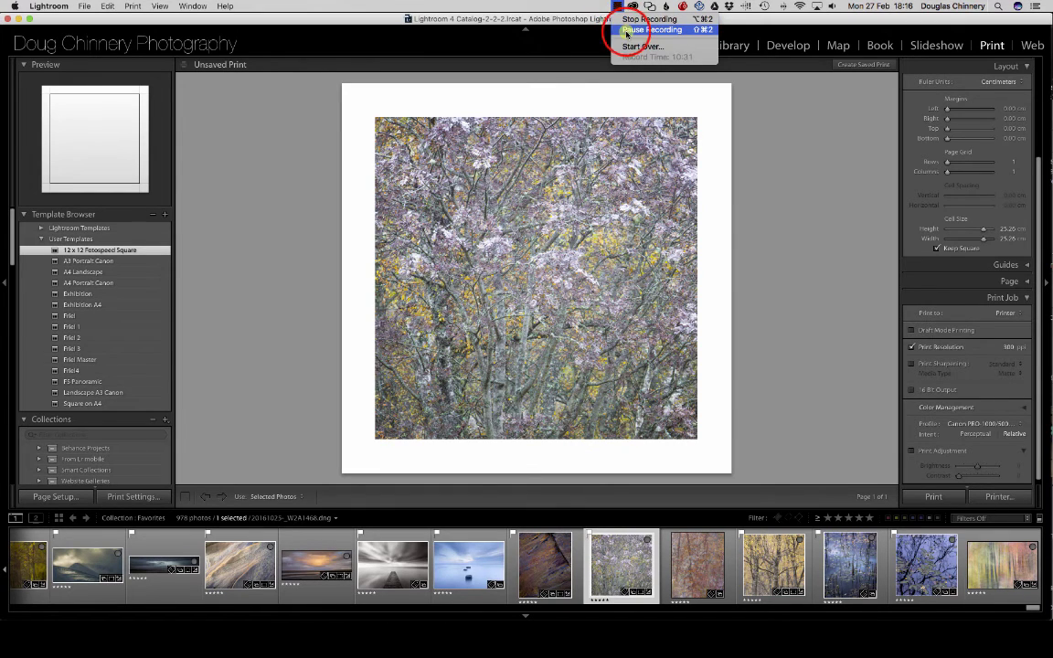